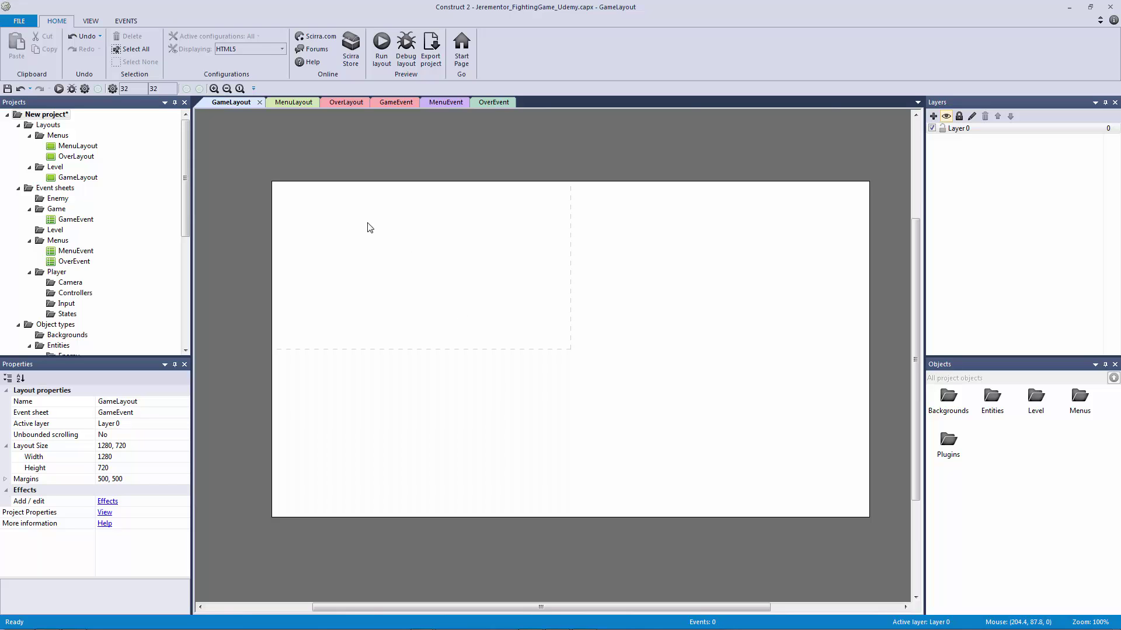
Insert a Sprite object and place it on GameLayout
double_click(538, 354)
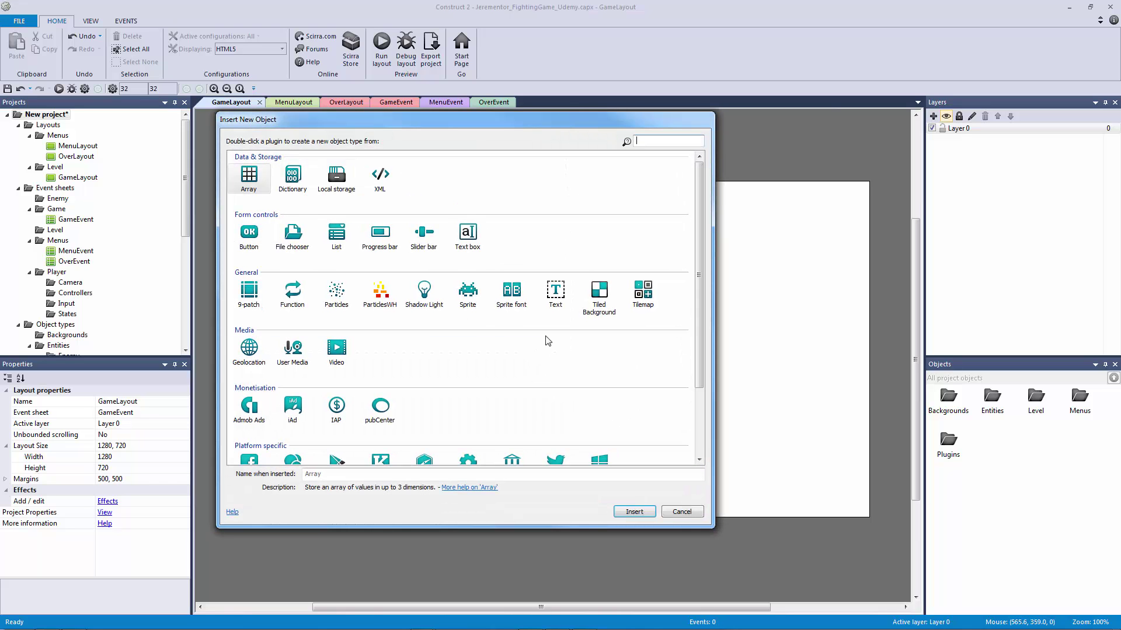
click(468, 293)
double_click(468, 293)
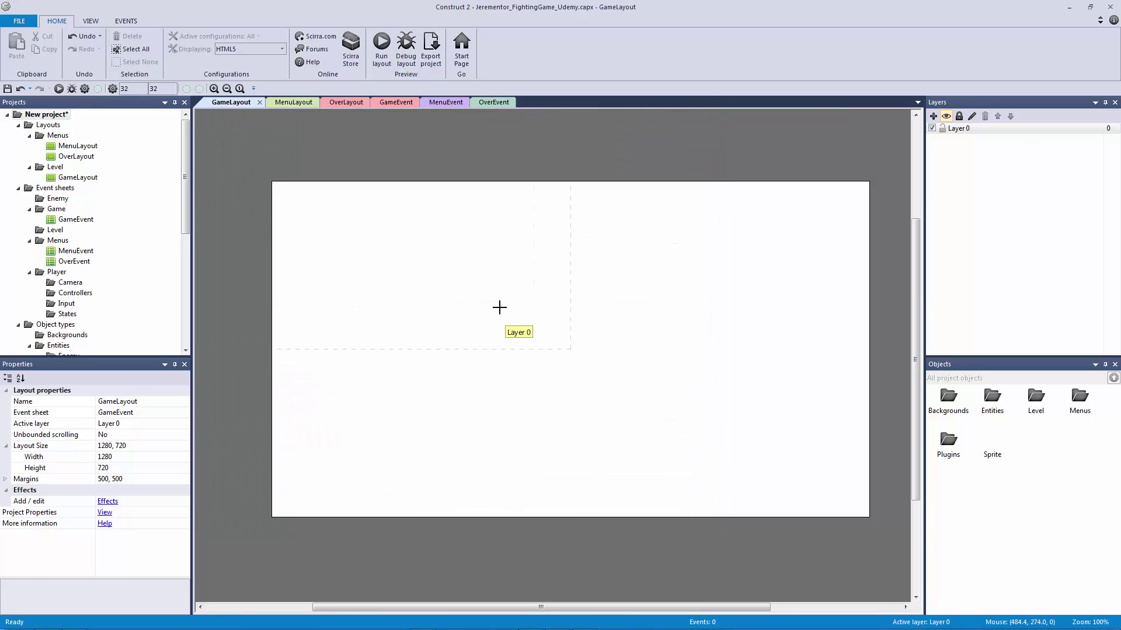
click(502, 305)
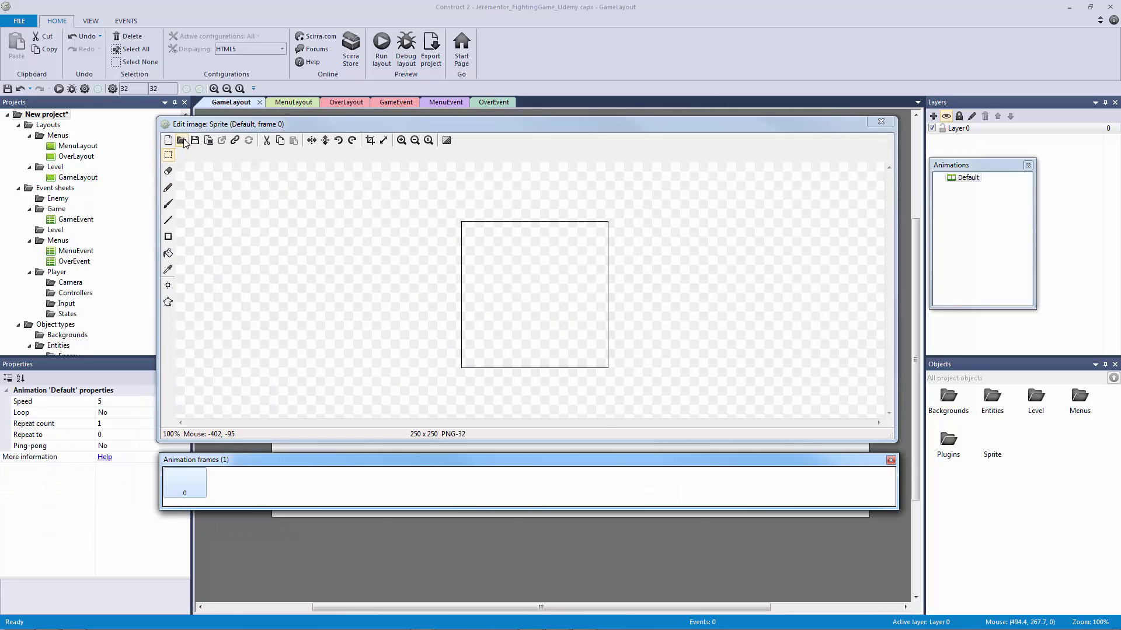
Load Character\Idle\Character_Idle_1 from FightingGame_Assets as the sprite's image
click(182, 140)
click(324, 104)
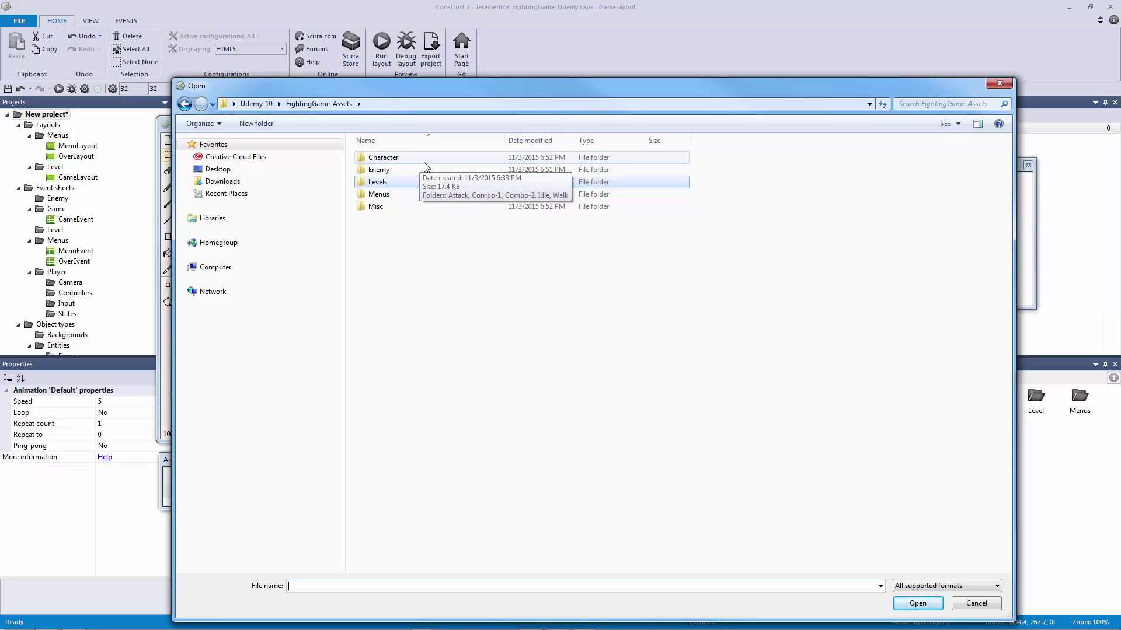
double_click(462, 163)
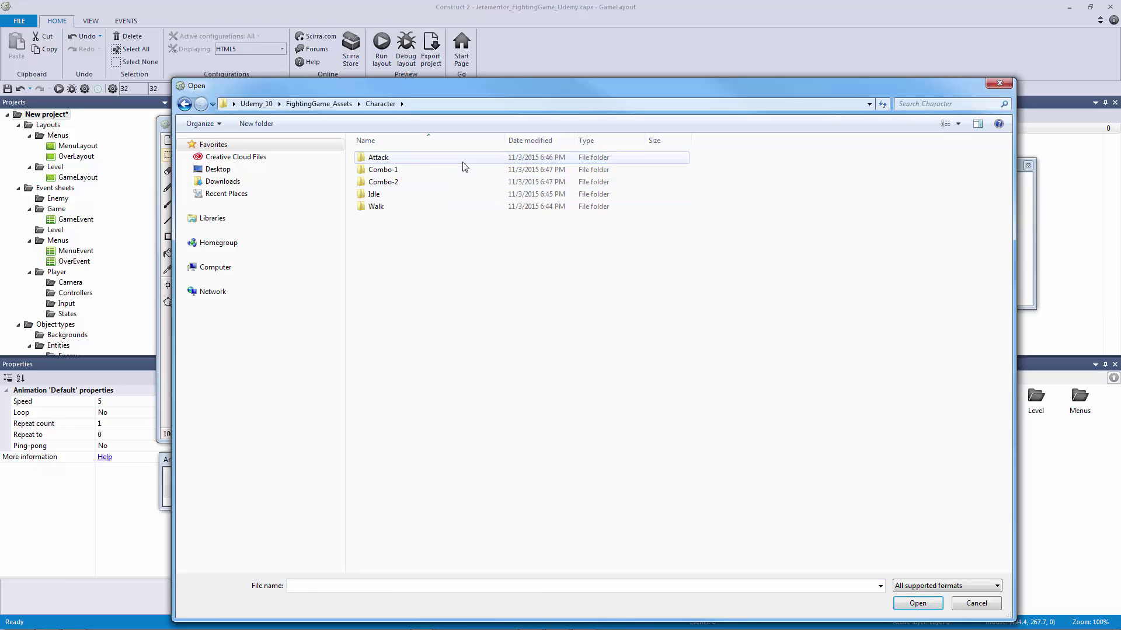
double_click(458, 198)
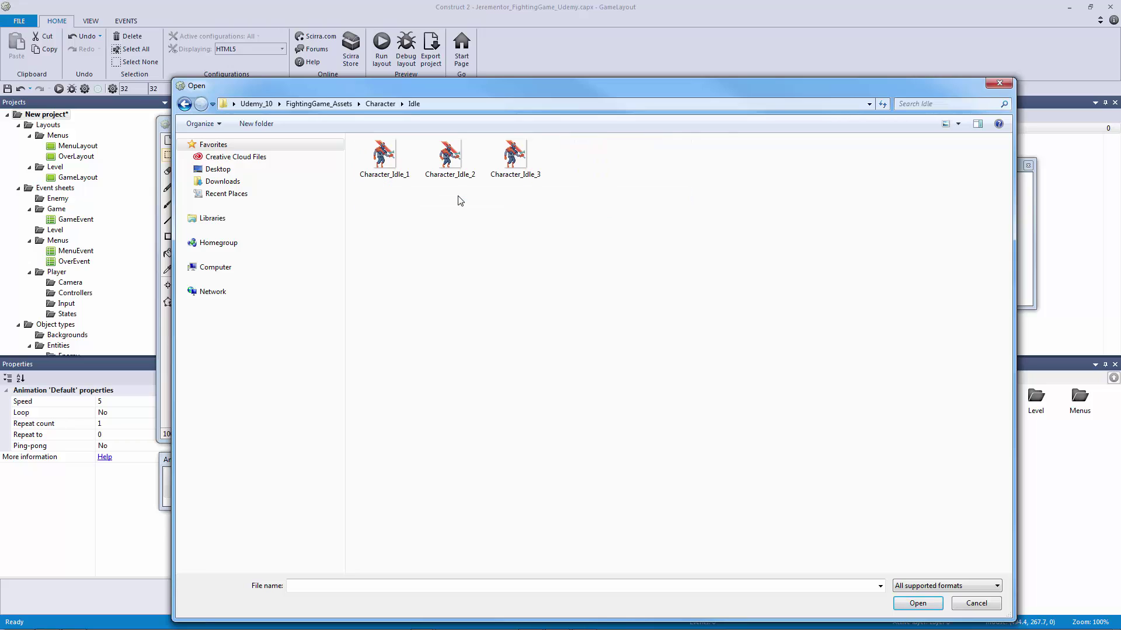
double_click(384, 157)
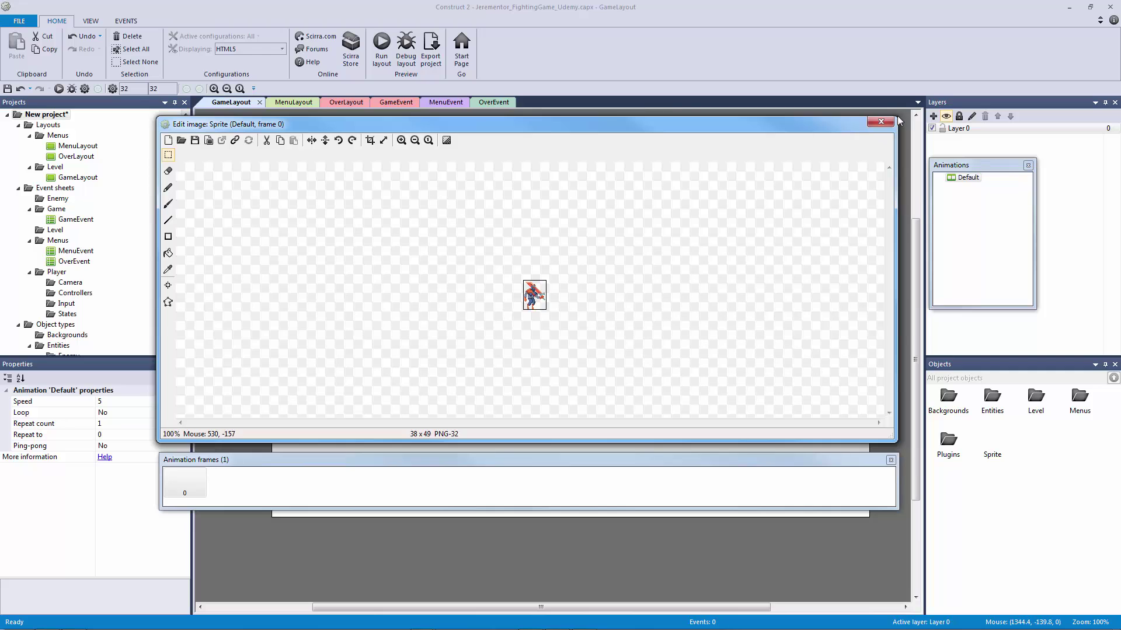
Close the image editor and set the sprite's Name property to obj_Player
click(880, 122)
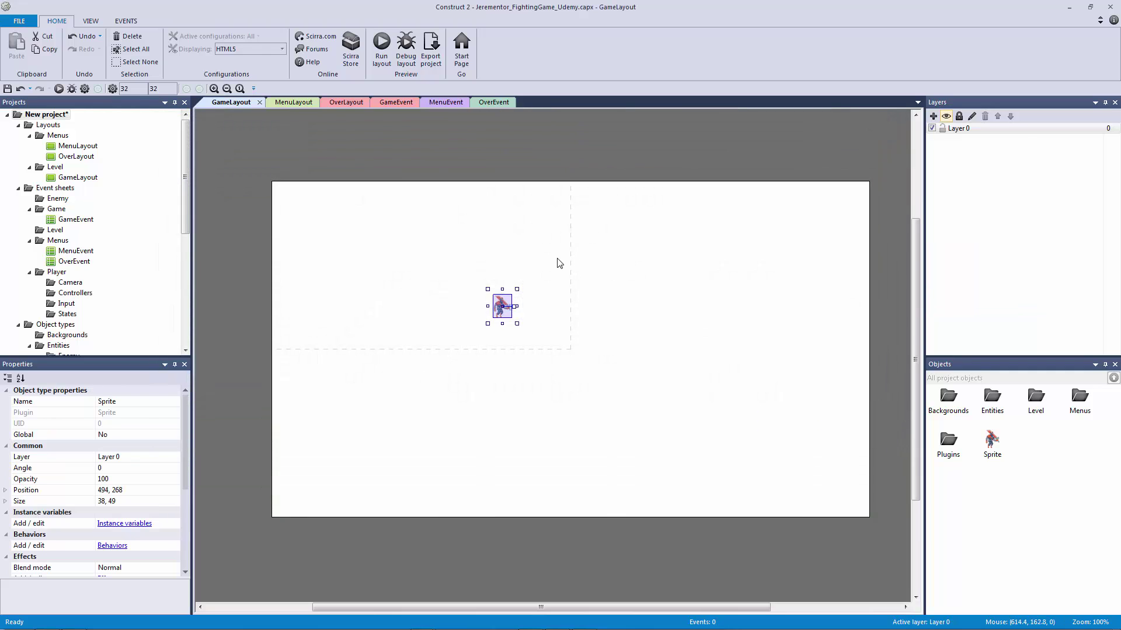
ctrl+scroll(496, 257, up, 2)
middle_drag(492, 255, 649, 290)
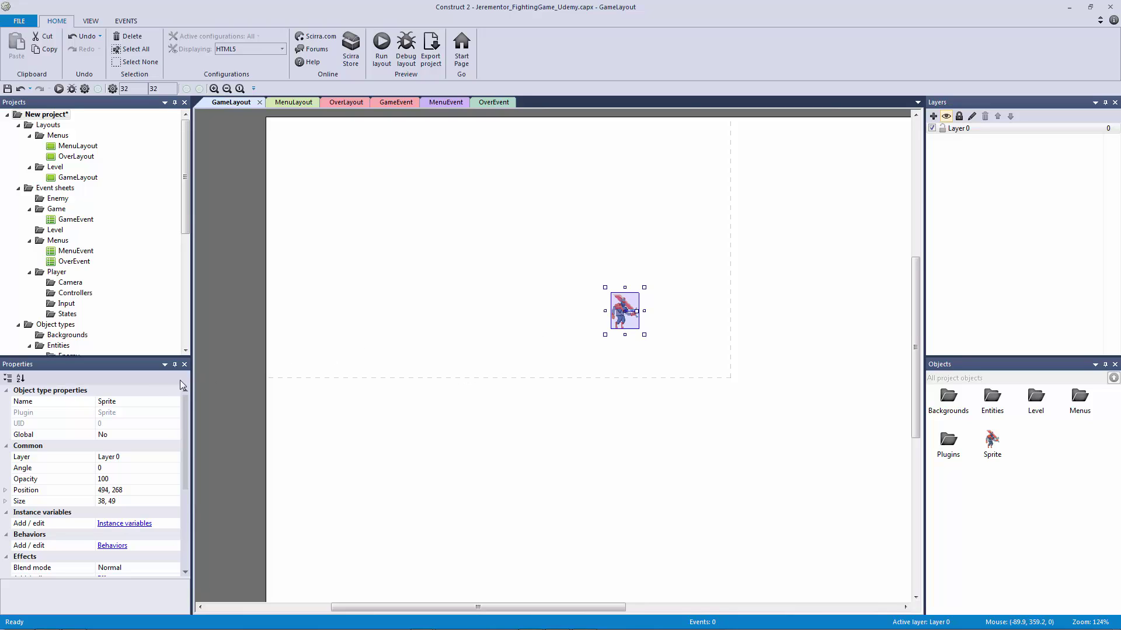
click(117, 402)
text(obj)
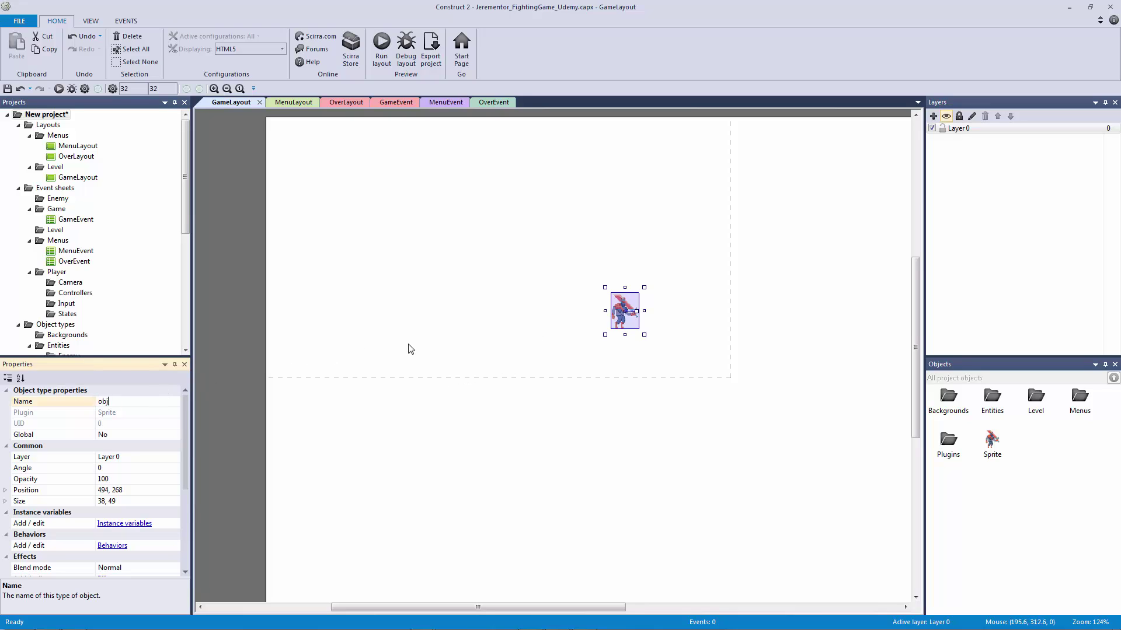
text(_Player)
key(Return)
click(996, 448)
click(800, 410)
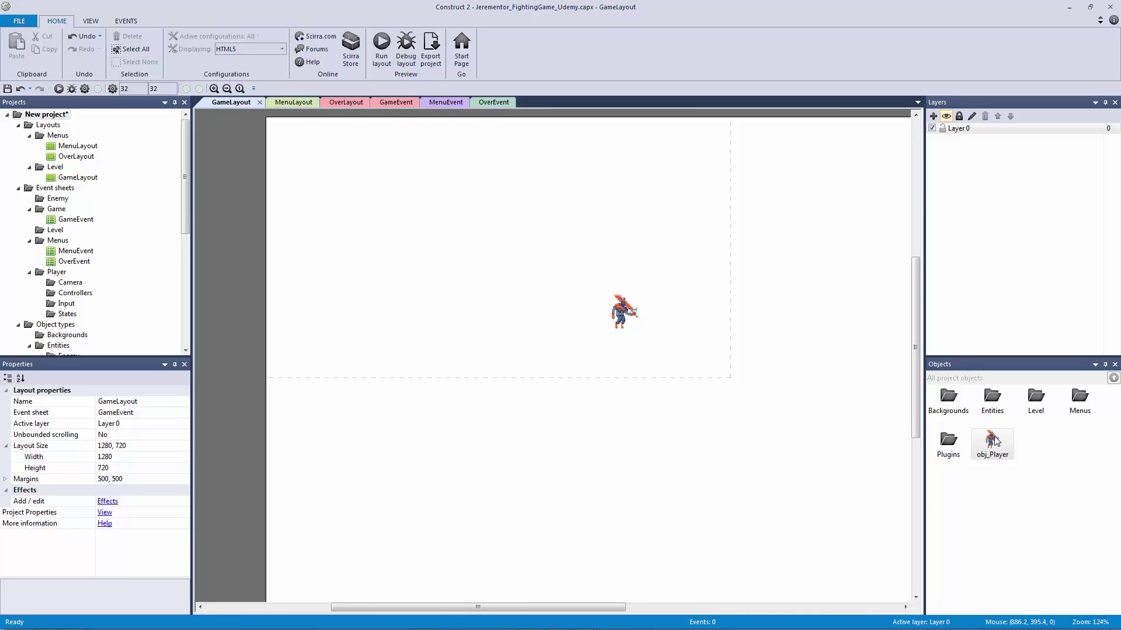
Move obj_Player into the Entities folder in the Objects bar
drag(992, 444, 995, 409)
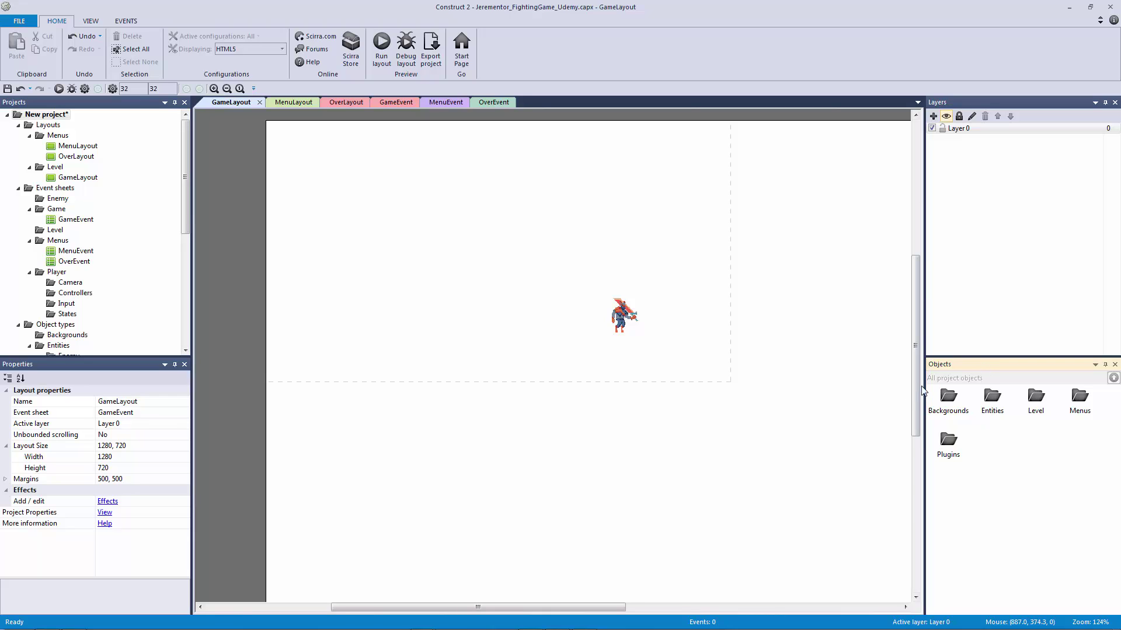
click(96, 23)
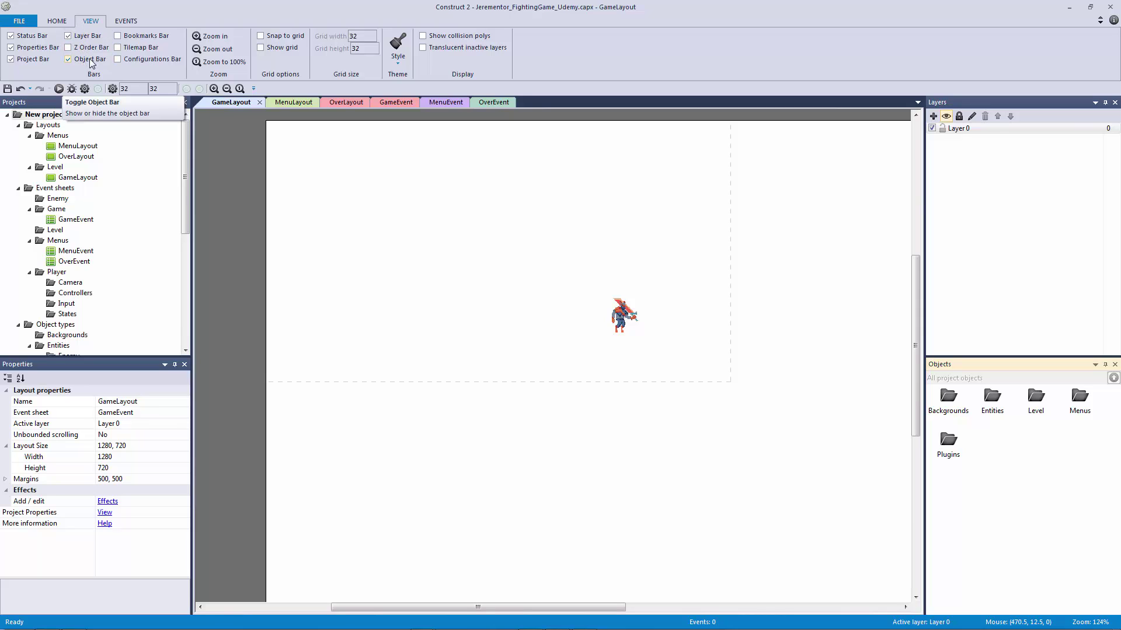
click(90, 60)
click(91, 61)
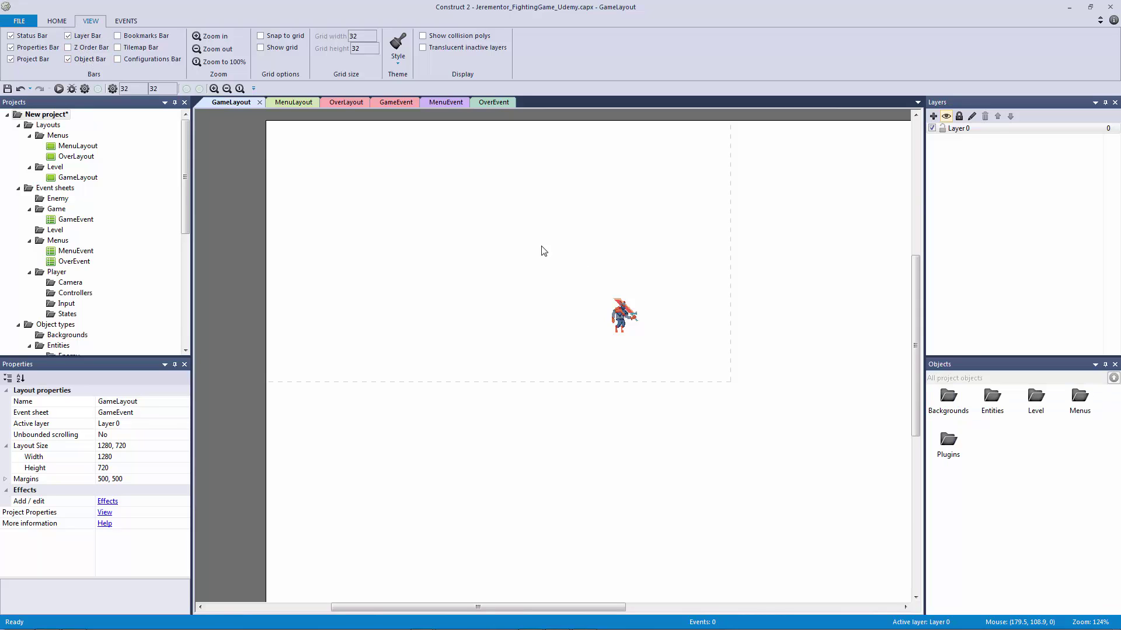
click(990, 411)
double_click(991, 410)
Drop obj_Player into the Entities\Player folder, then return to the root object list
drag(1082, 402, 1035, 408)
double_click(1040, 409)
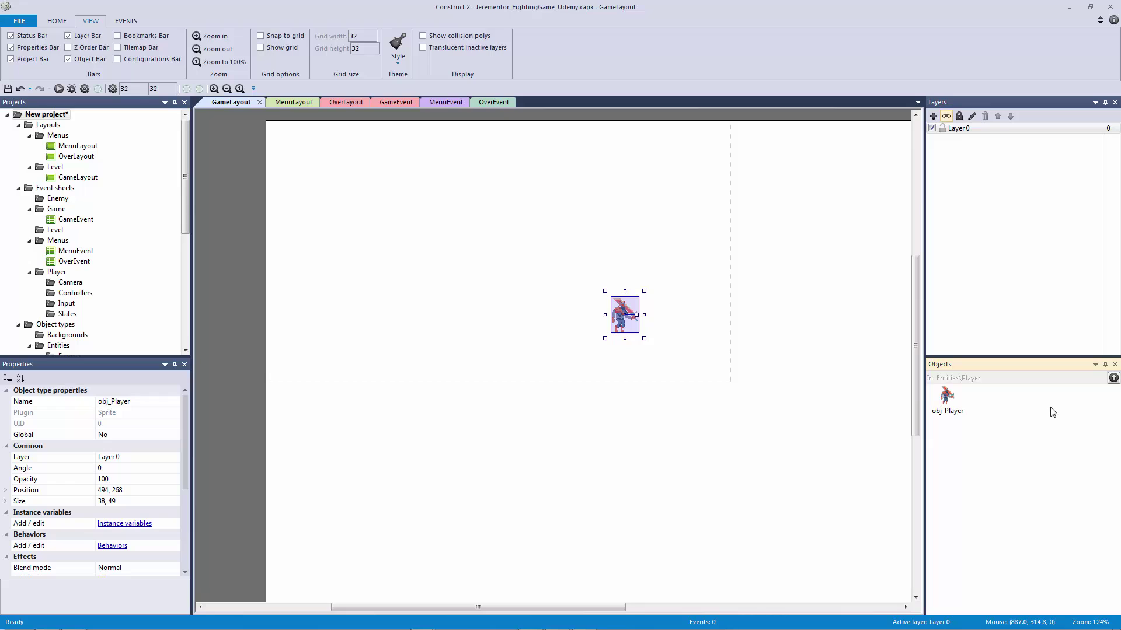
click(1113, 378)
click(1113, 379)
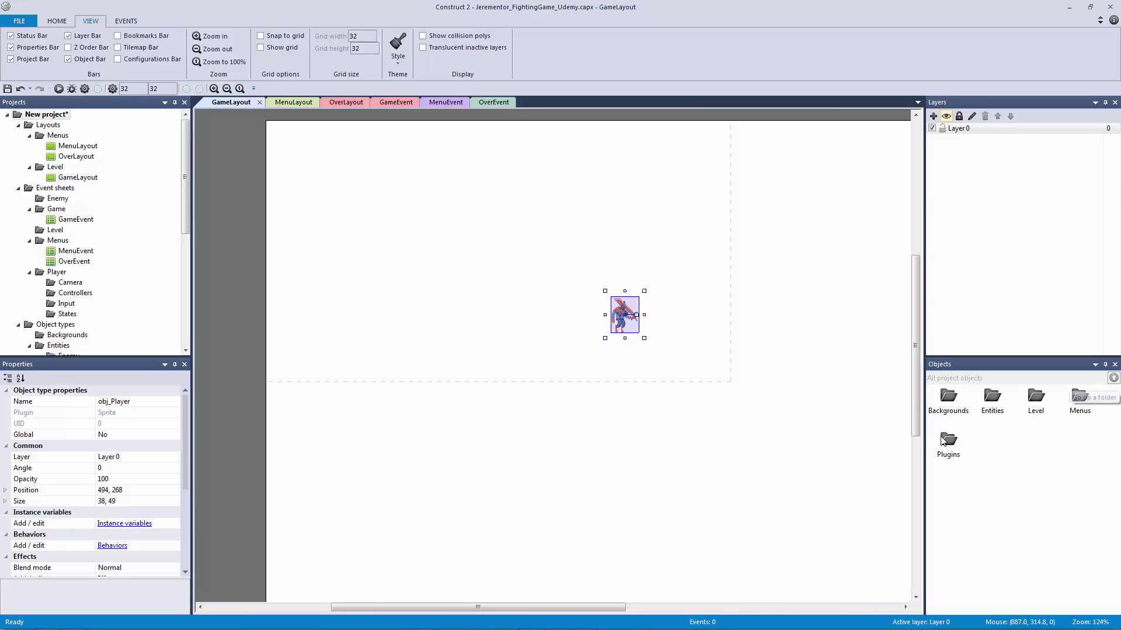
click(682, 398)
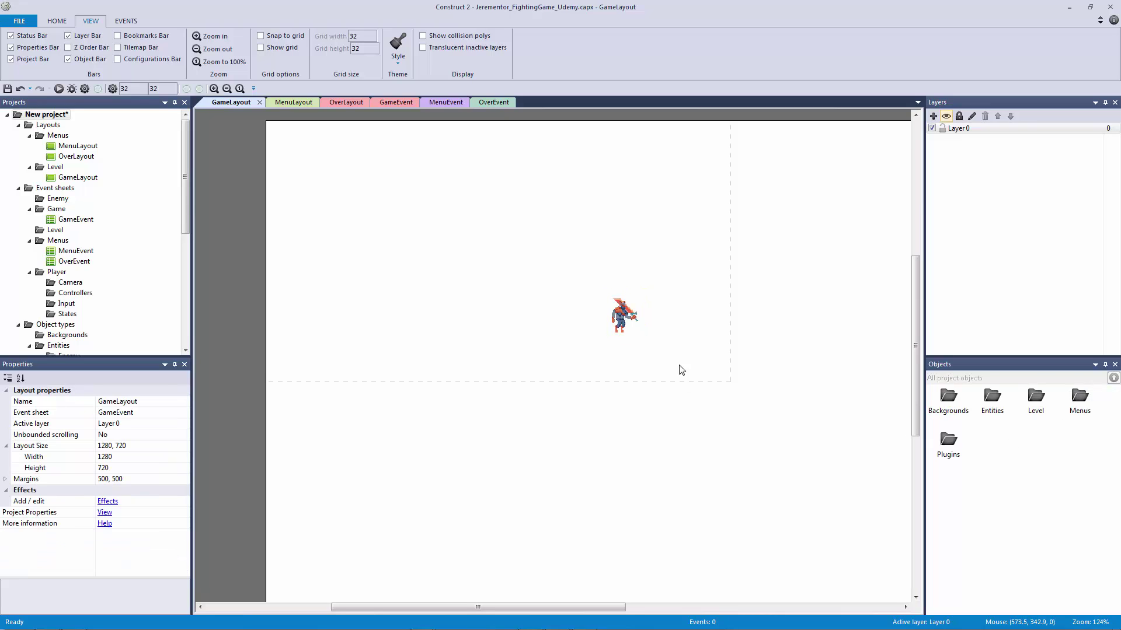
click(623, 322)
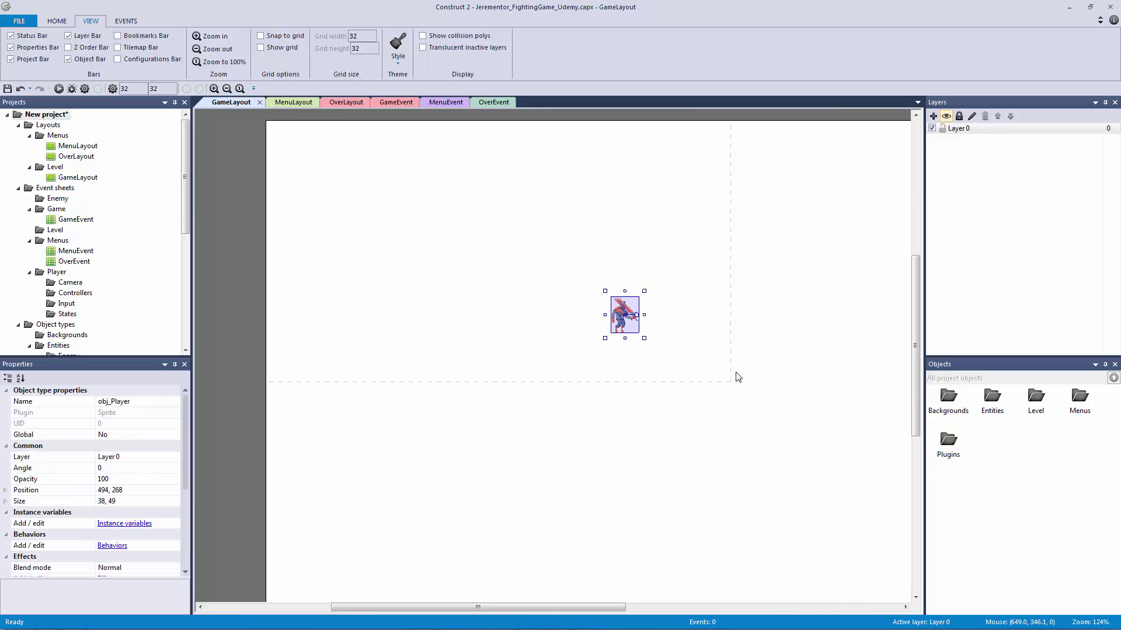
Add a new top layer, lock Layer 0, and place obj_Player on the new layer
key(Delete)
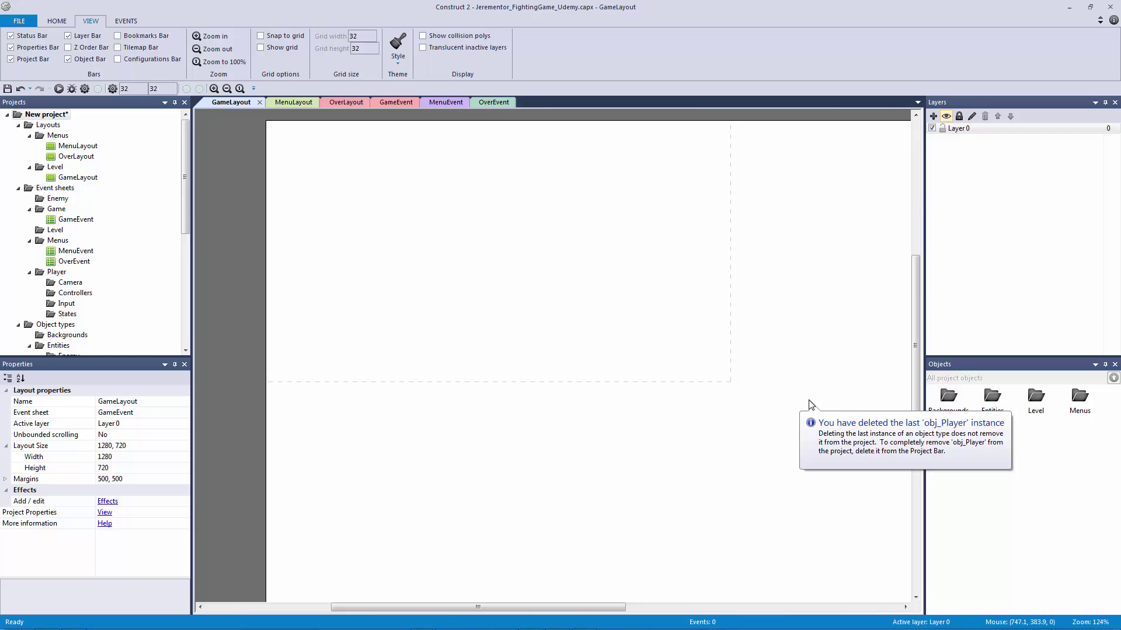
click(934, 117)
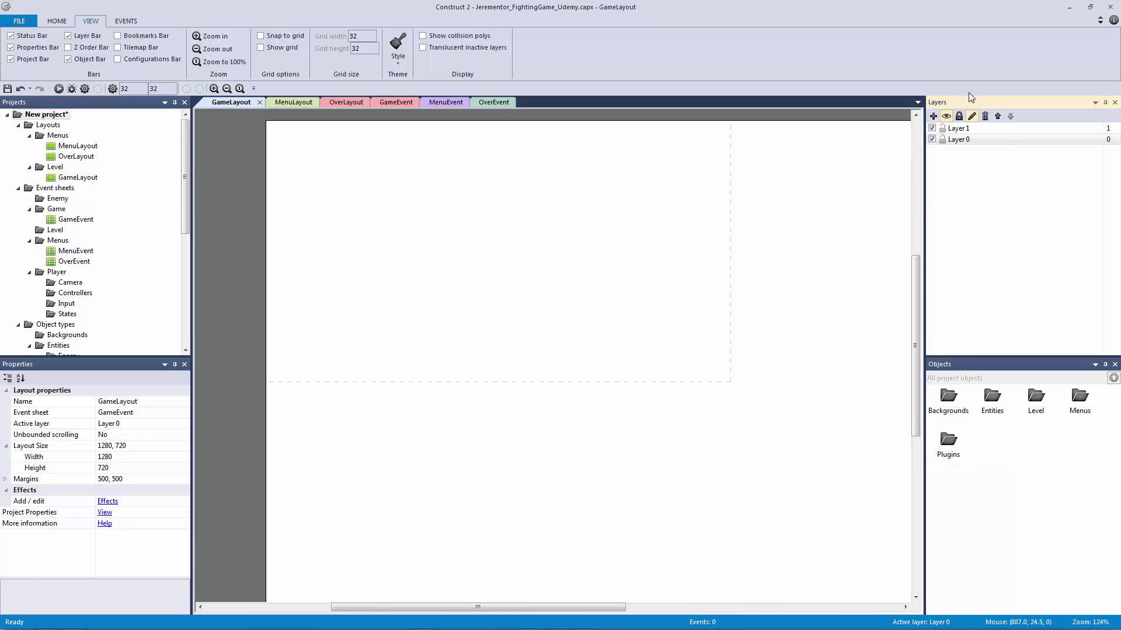
click(943, 141)
click(942, 140)
click(966, 129)
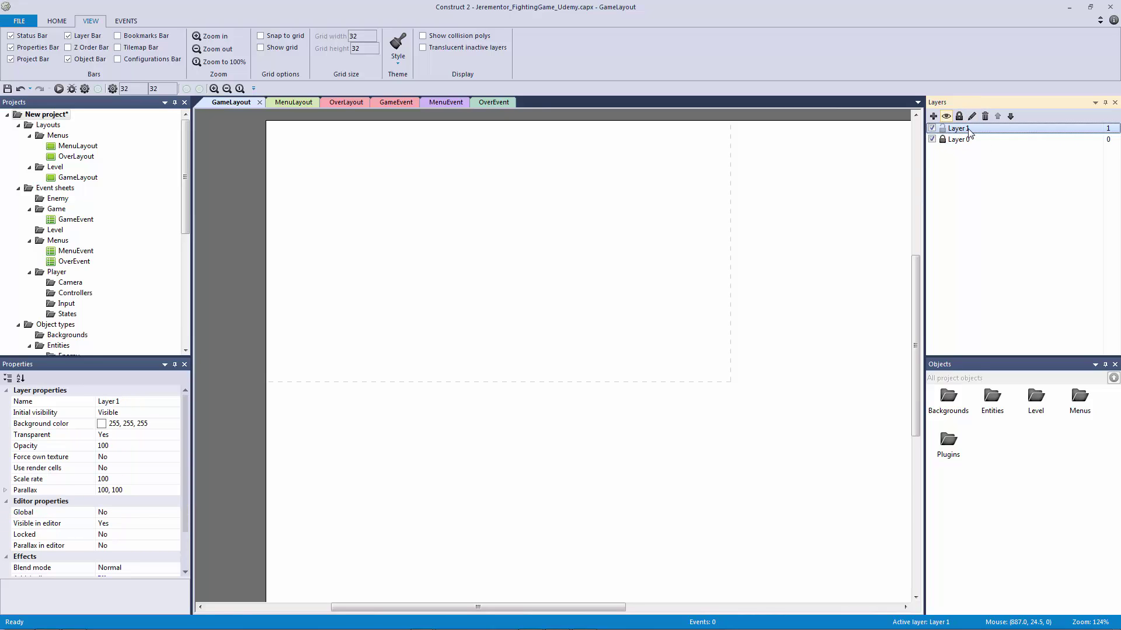
click(447, 306)
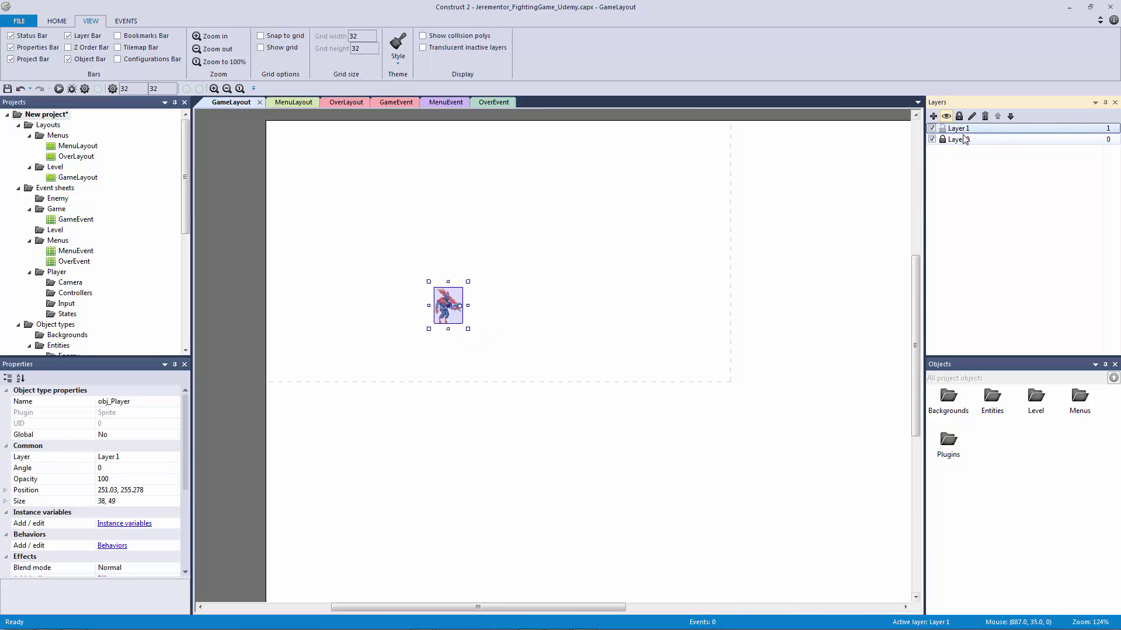
Rename the new layer to ENTITIES
right_click(967, 128)
click(995, 200)
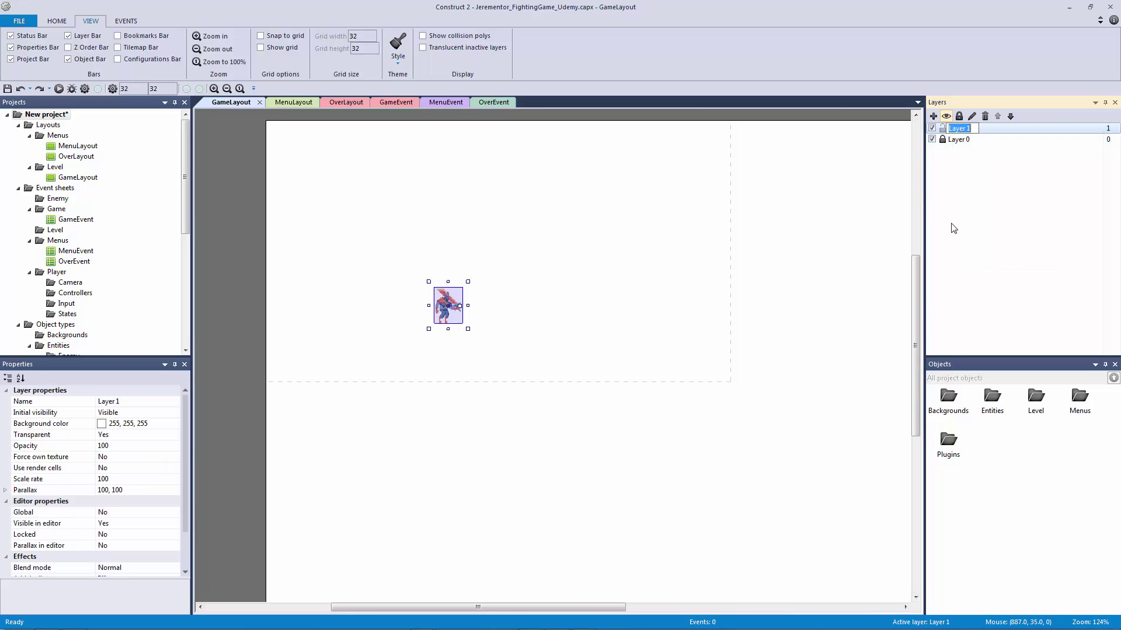
text(ENTITIES)
key(Return)
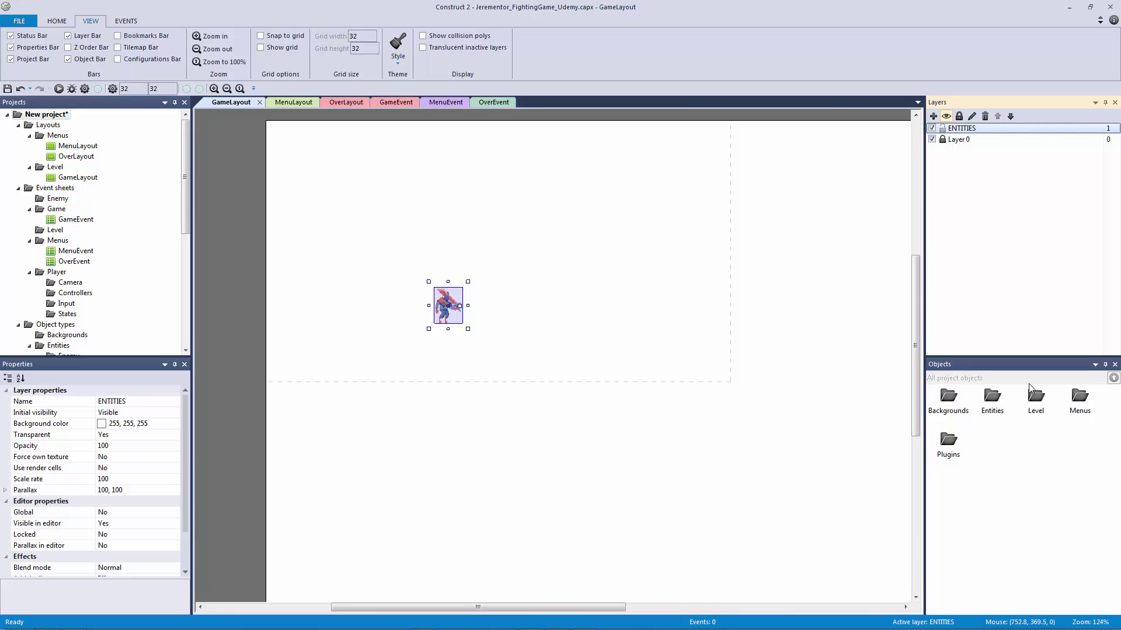
double_click(992, 397)
double_click(1035, 397)
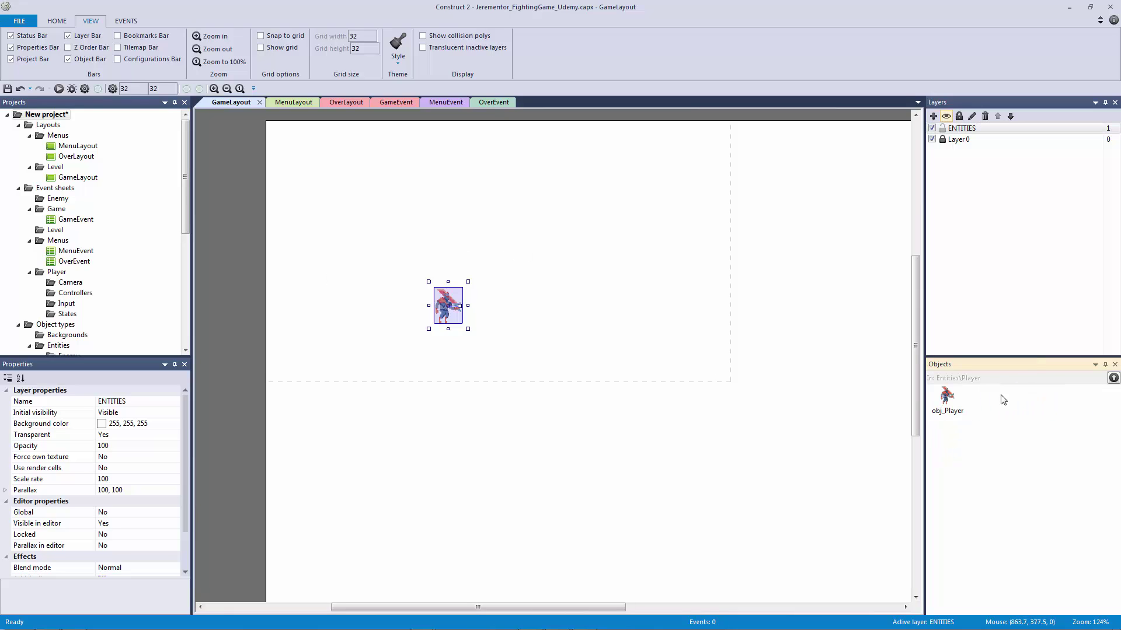
click(1114, 377)
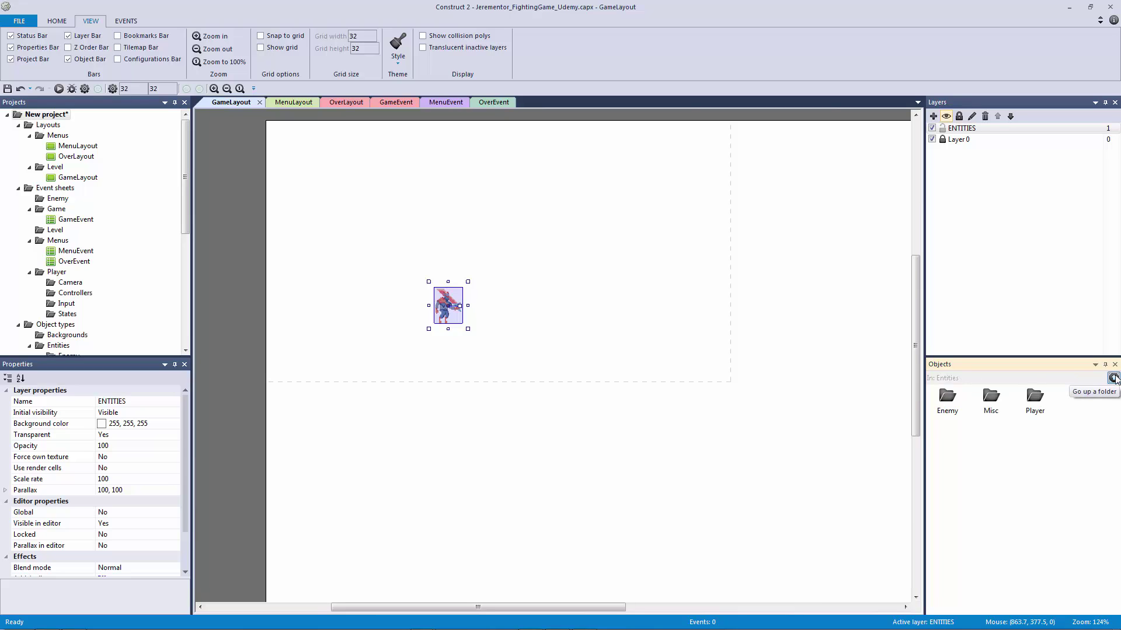
click(1114, 377)
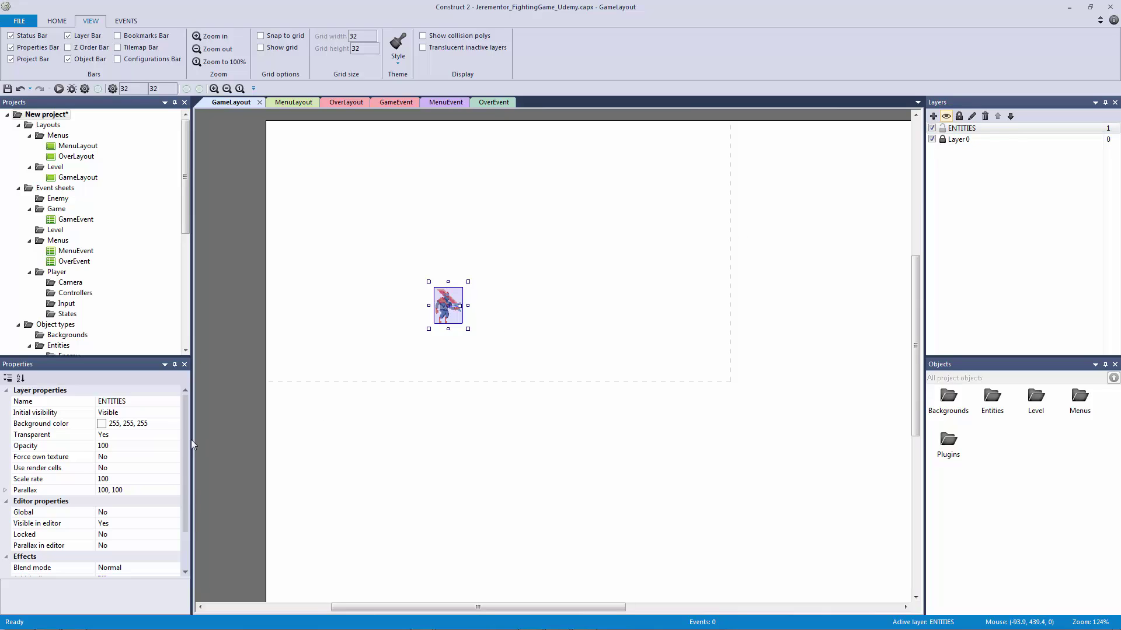
Add the Platform behavior to obj_Player
drag(188, 440, 179, 477)
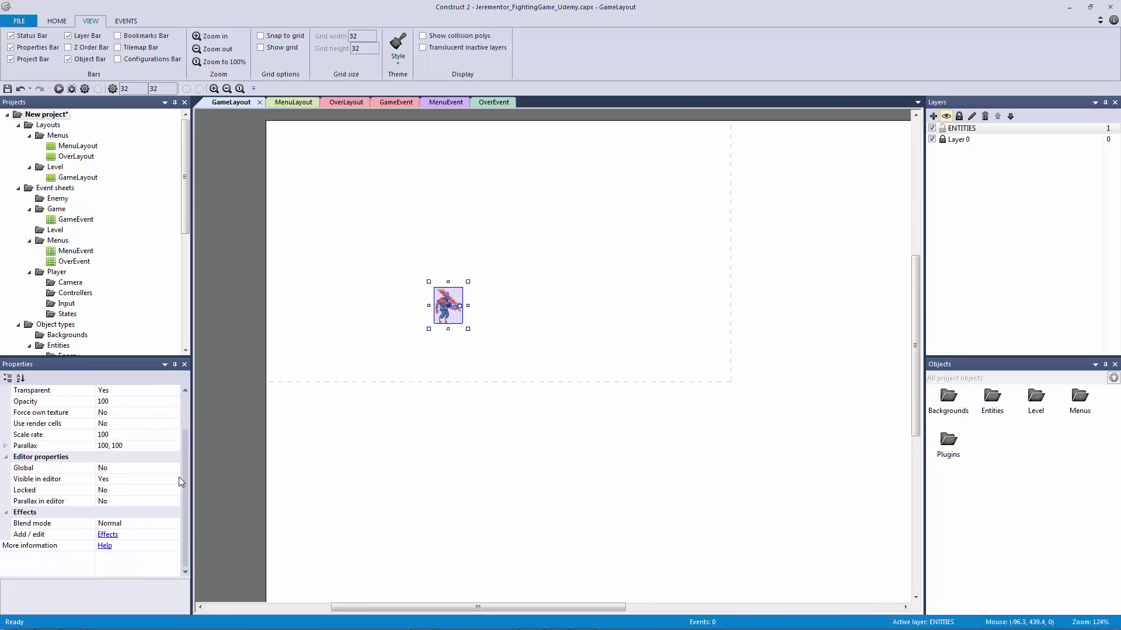
click(237, 451)
click(445, 312)
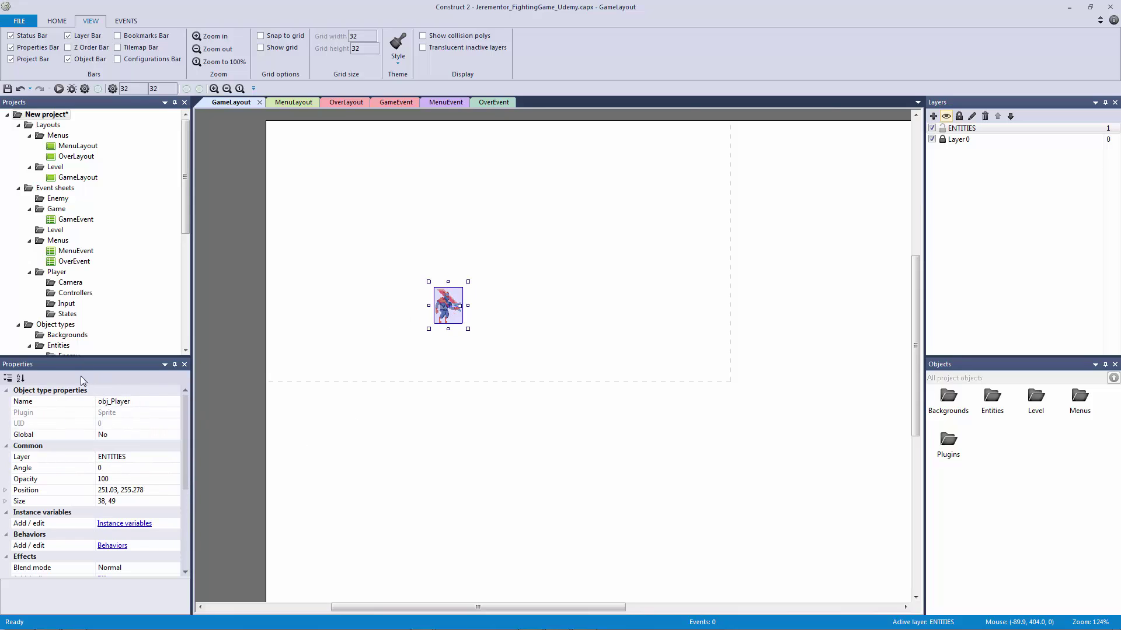
drag(184, 432, 177, 468)
click(122, 480)
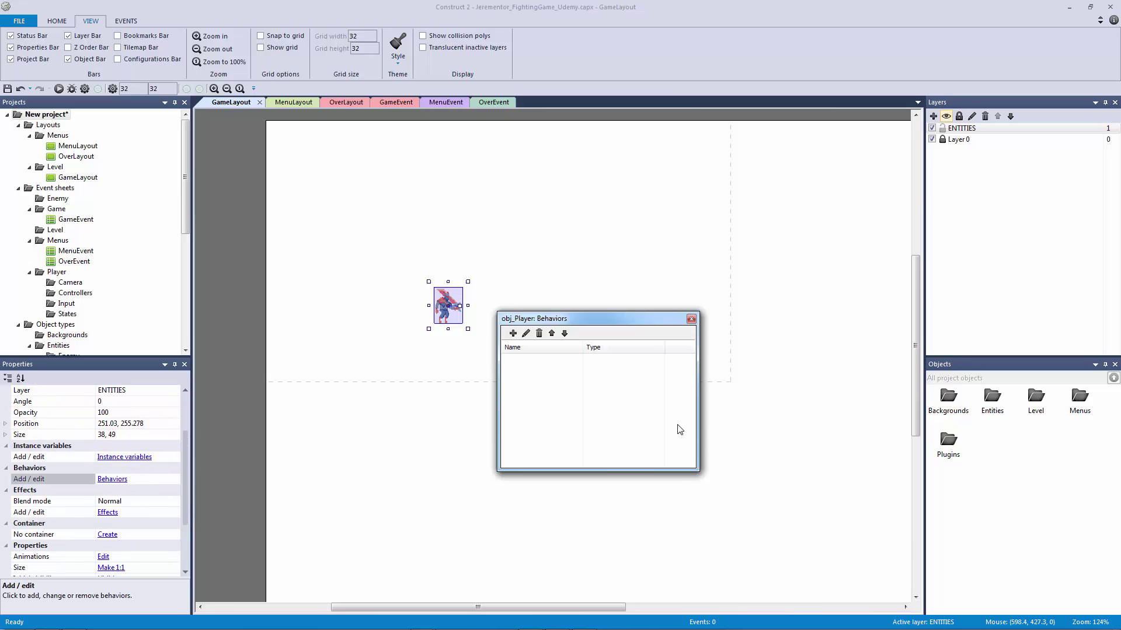
click(510, 336)
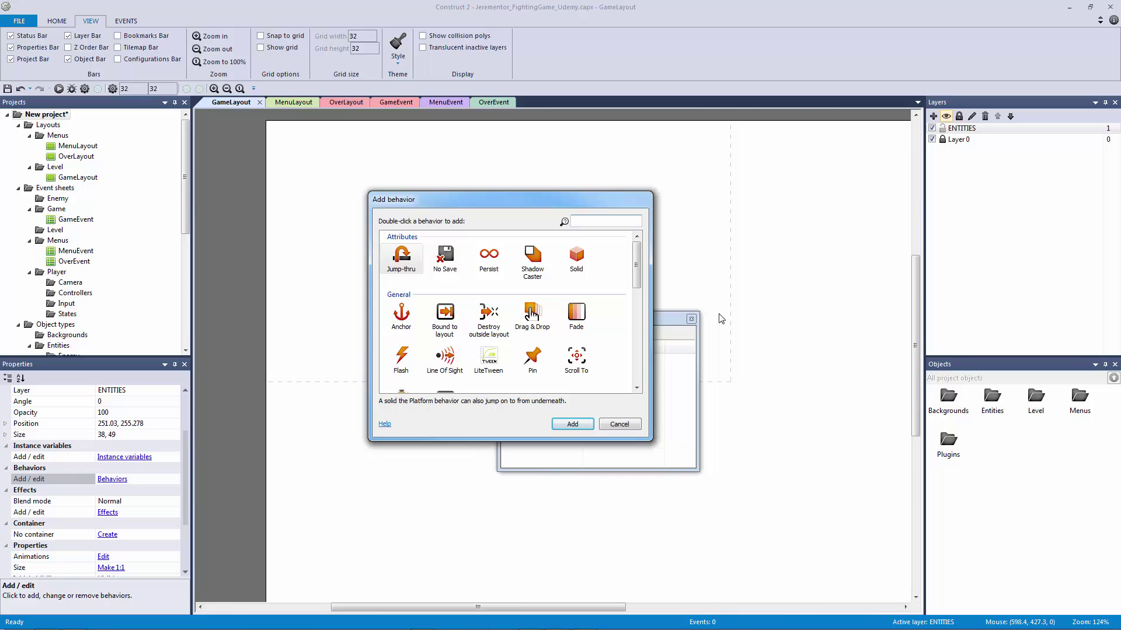
text(platform)
key(Return)
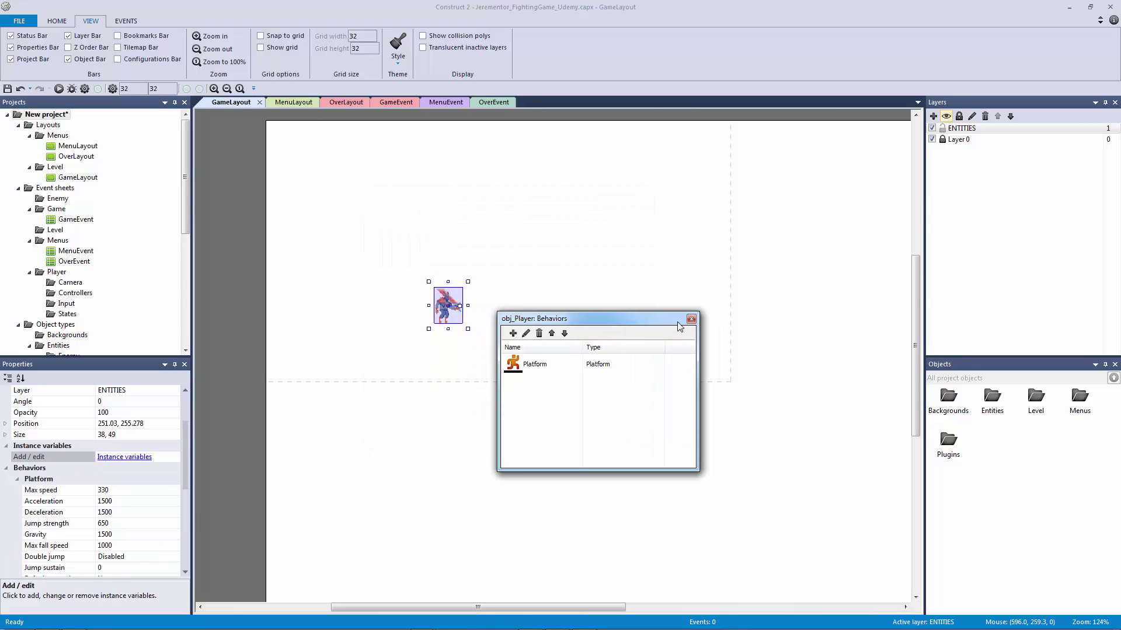
Add the Bound to layout behavior to obj_Player
click(513, 337)
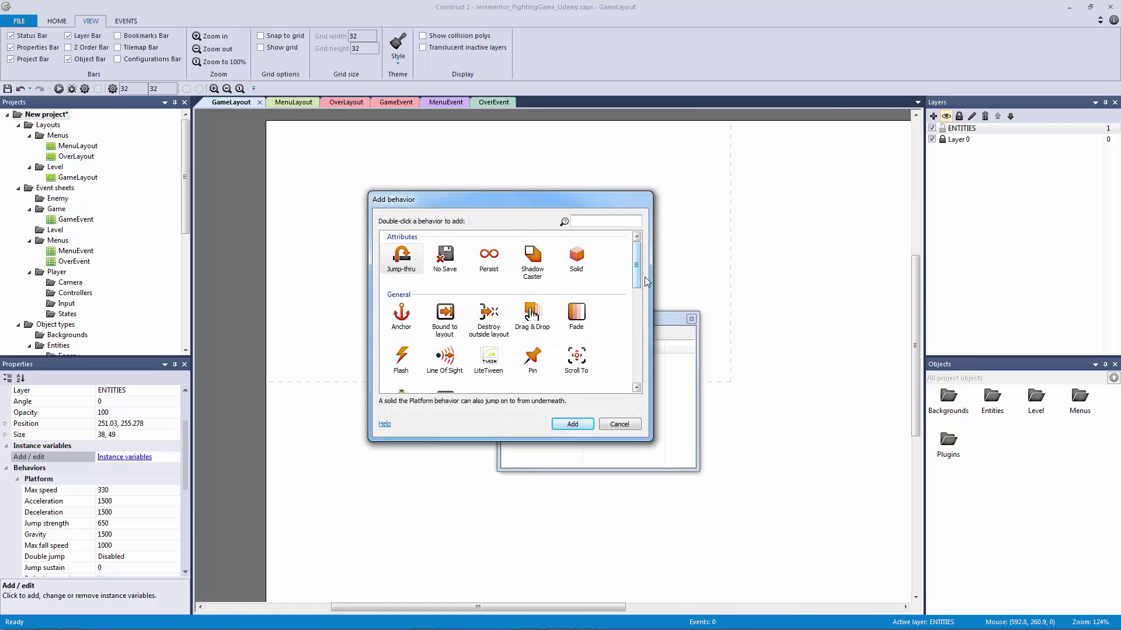
text(bound)
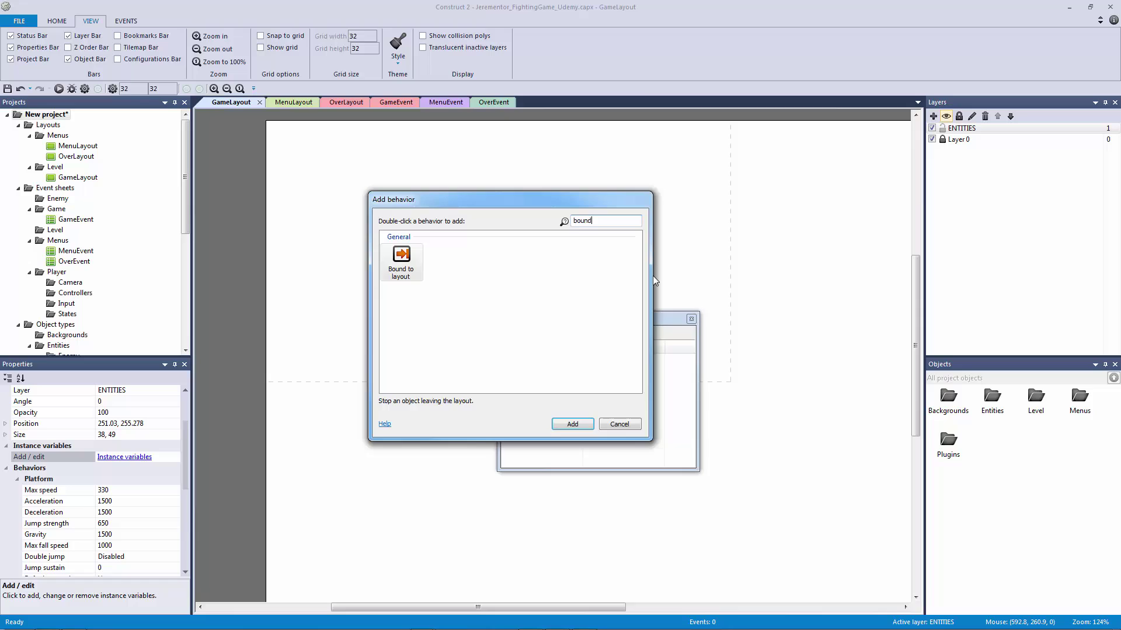
key(Return)
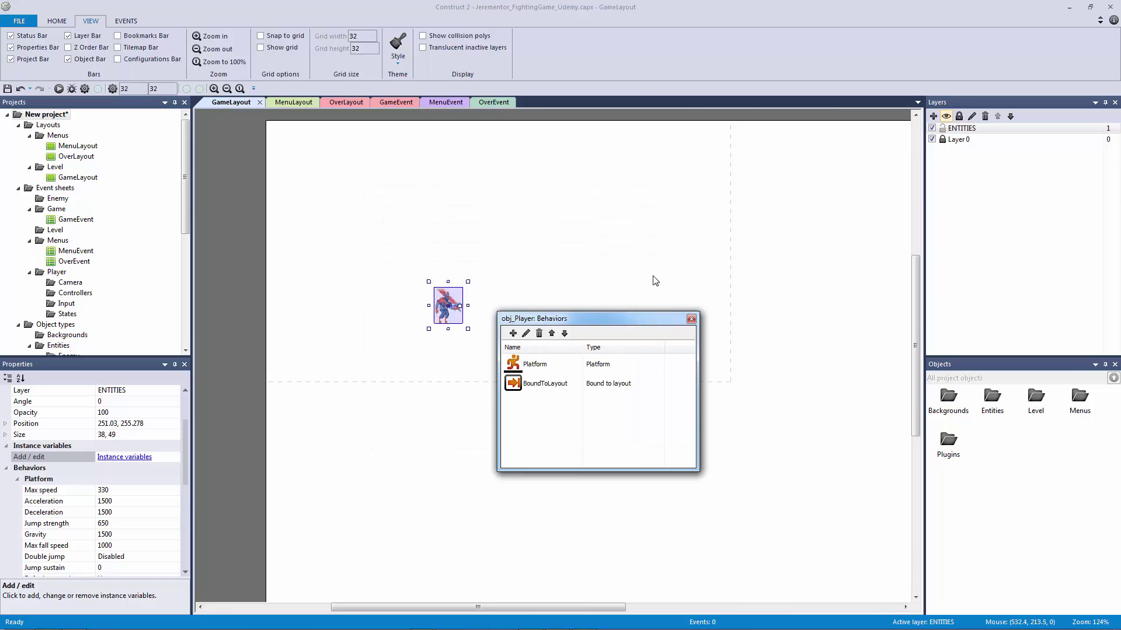
Close the Behaviors dialog and move the player sprite right and down on the layout
click(691, 318)
click(718, 349)
middle_drag(736, 347, 575, 334)
ctrl+scroll(636, 330, down, 3)
drag(363, 309, 434, 339)
click(535, 369)
click(480, 368)
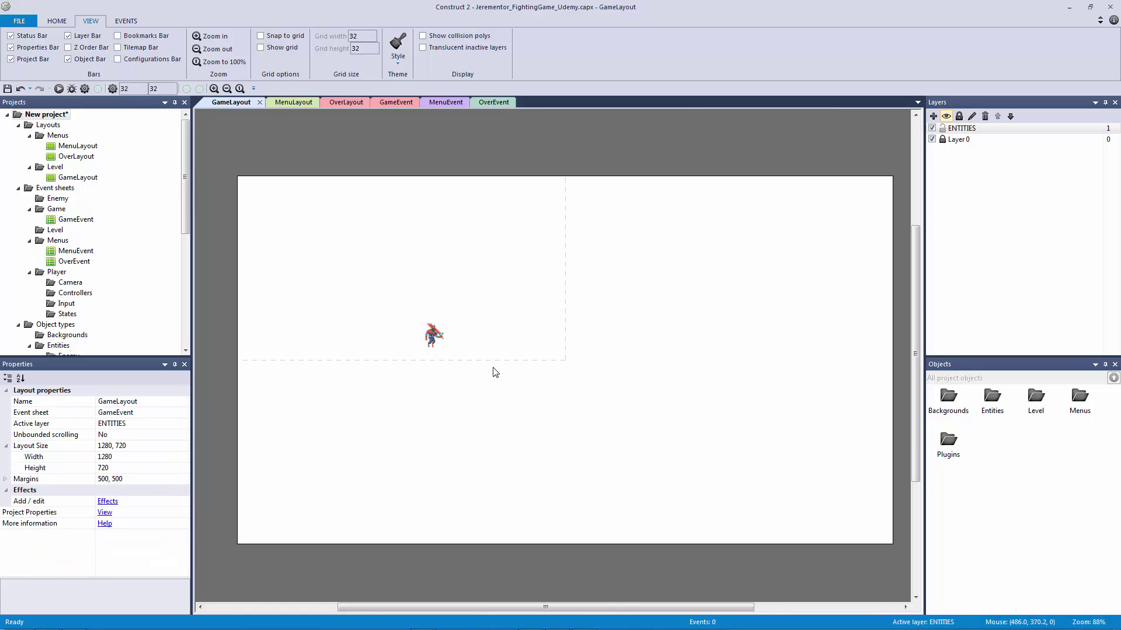
Set obj_Player's Platform Max speed to 100 and Jump strength to 0
click(443, 342)
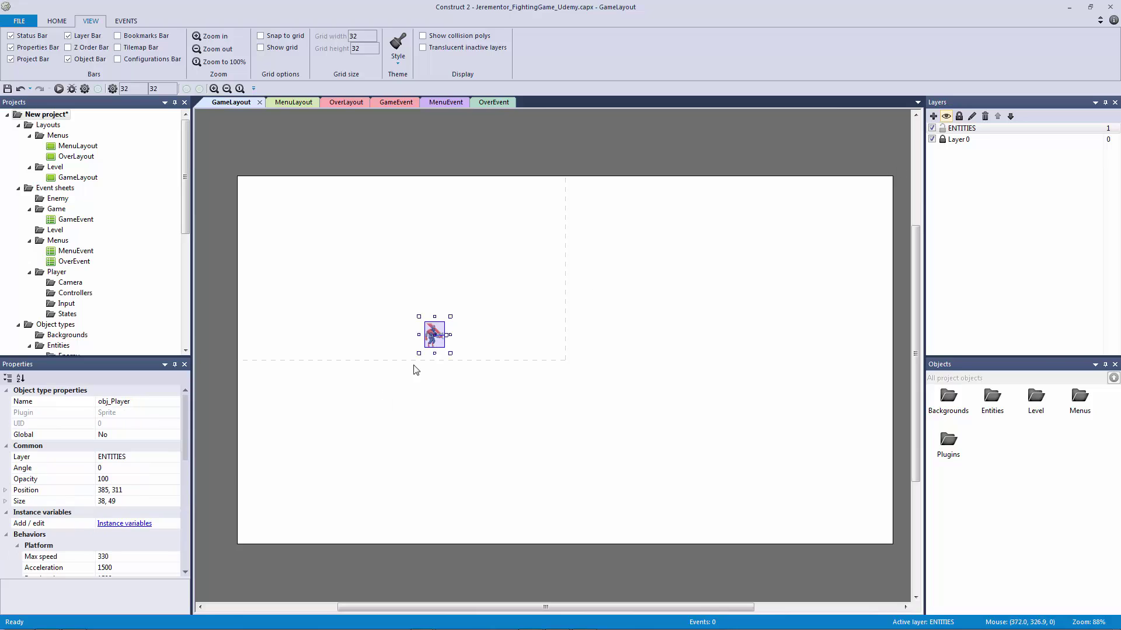
drag(187, 429, 126, 449)
click(123, 436)
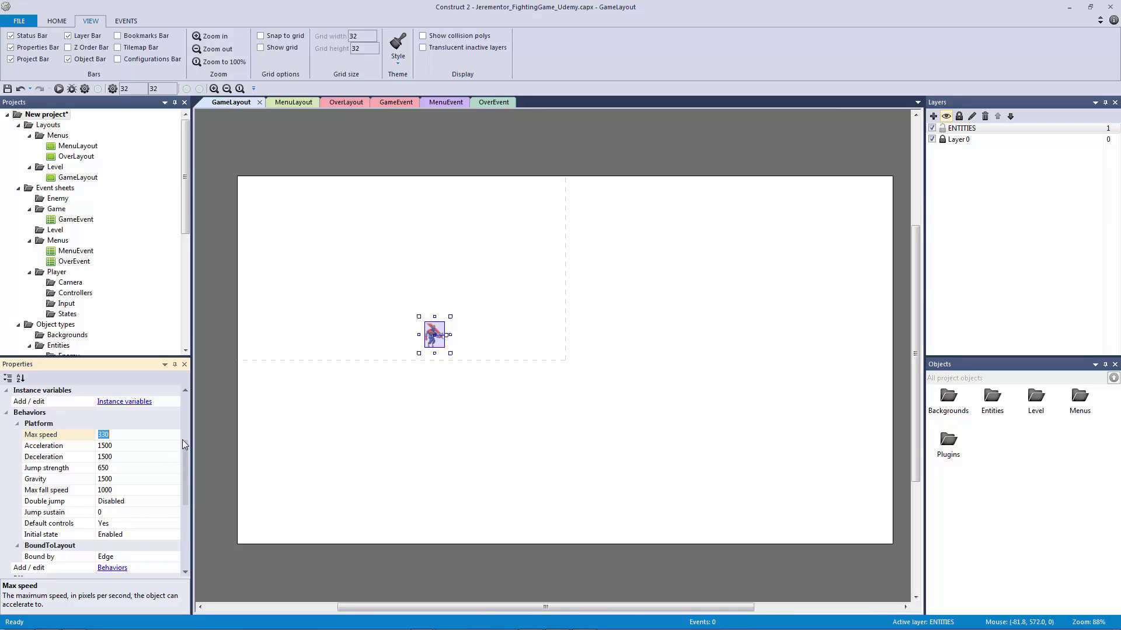
text(100)
key(Return)
click(77, 471)
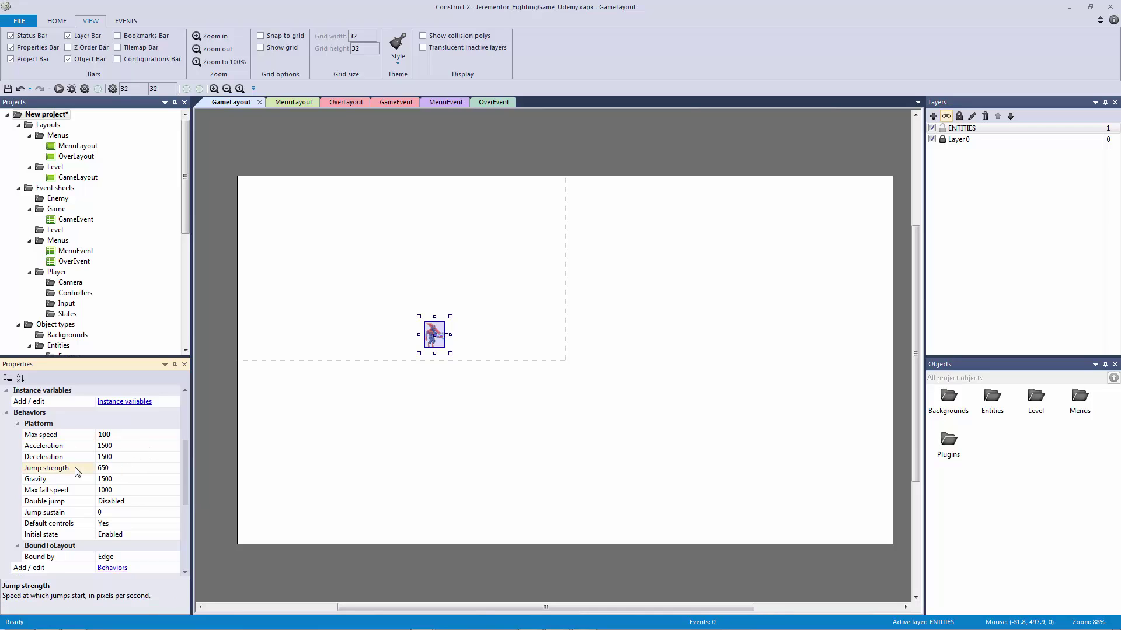
click(123, 470)
scroll(184, 484, down, 2)
click(84, 481)
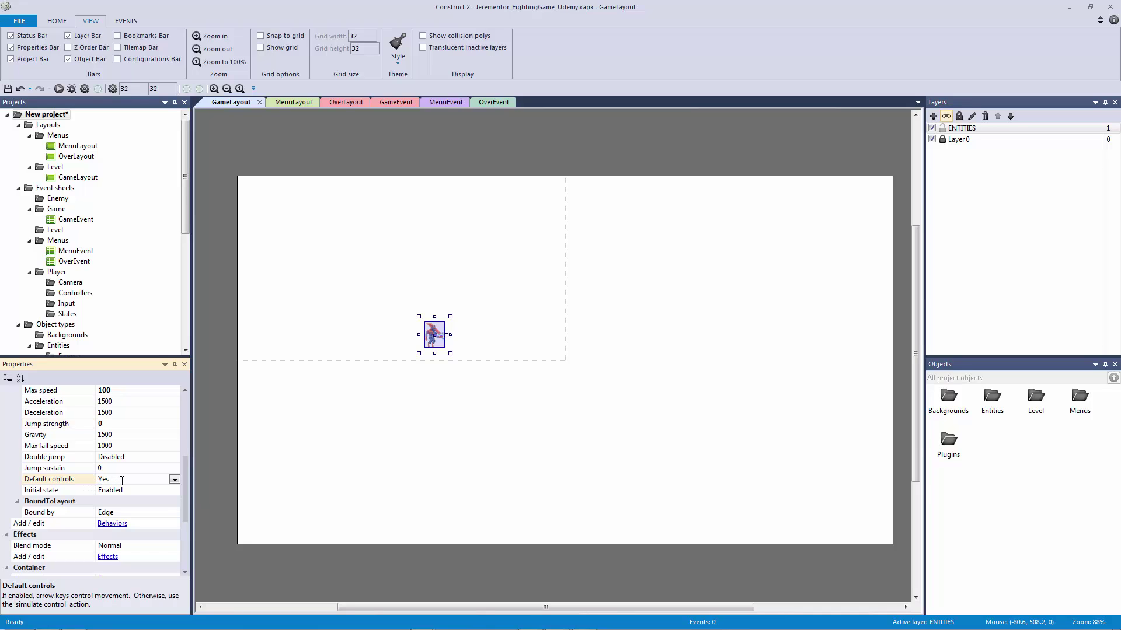
click(346, 433)
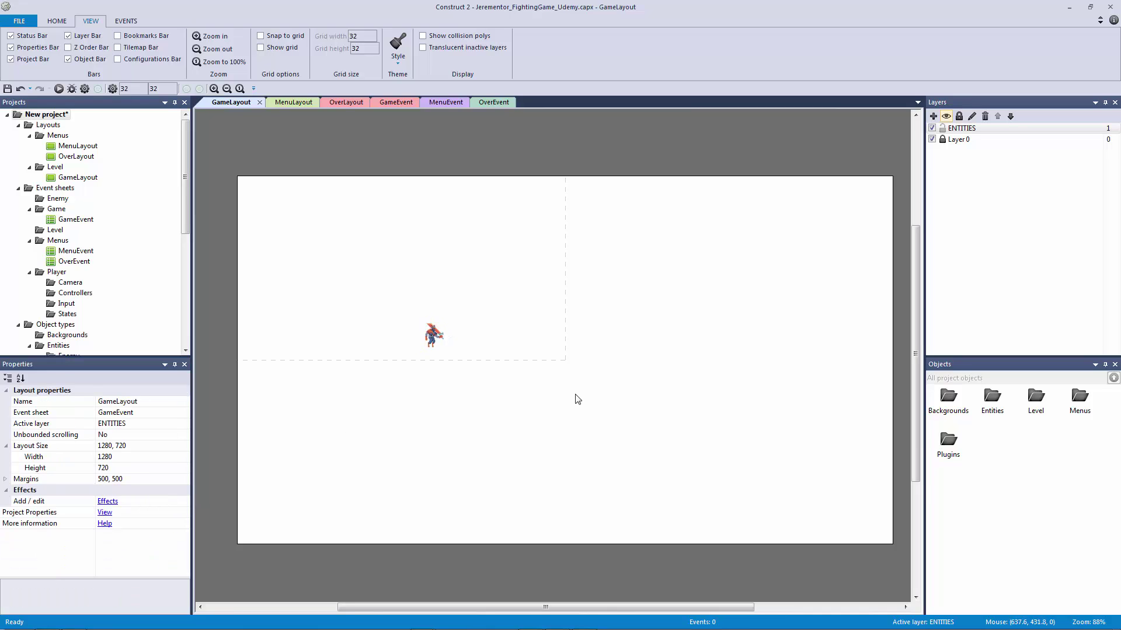
click(951, 139)
Add Layer 1 and move it down so it sits below ENTITIES, above Layer 0
click(933, 116)
click(1010, 116)
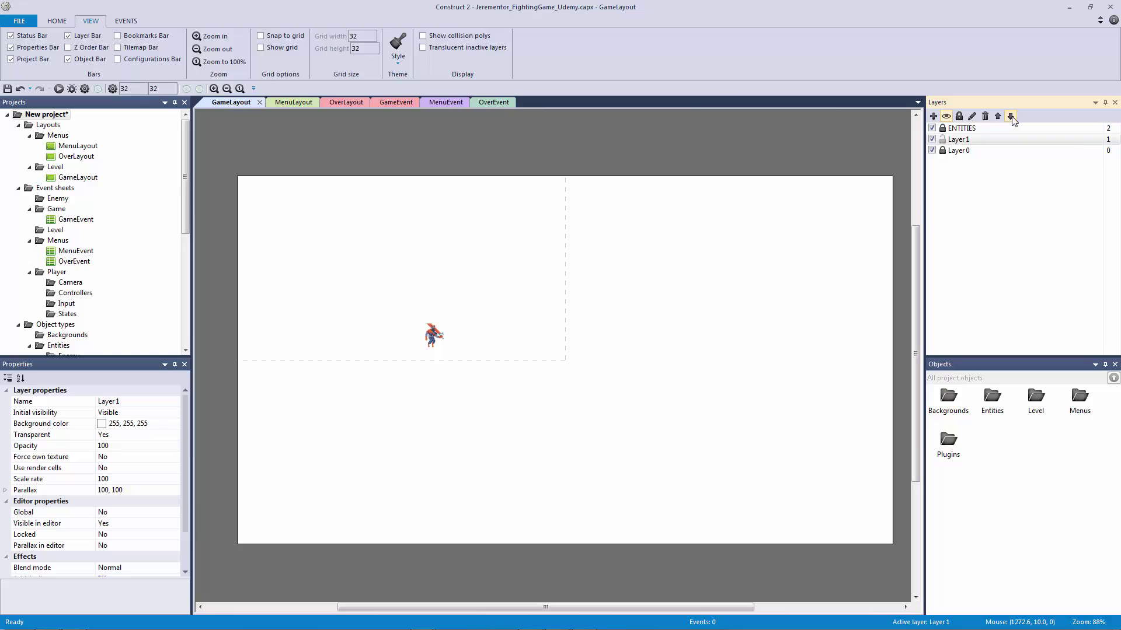
click(976, 139)
click(742, 179)
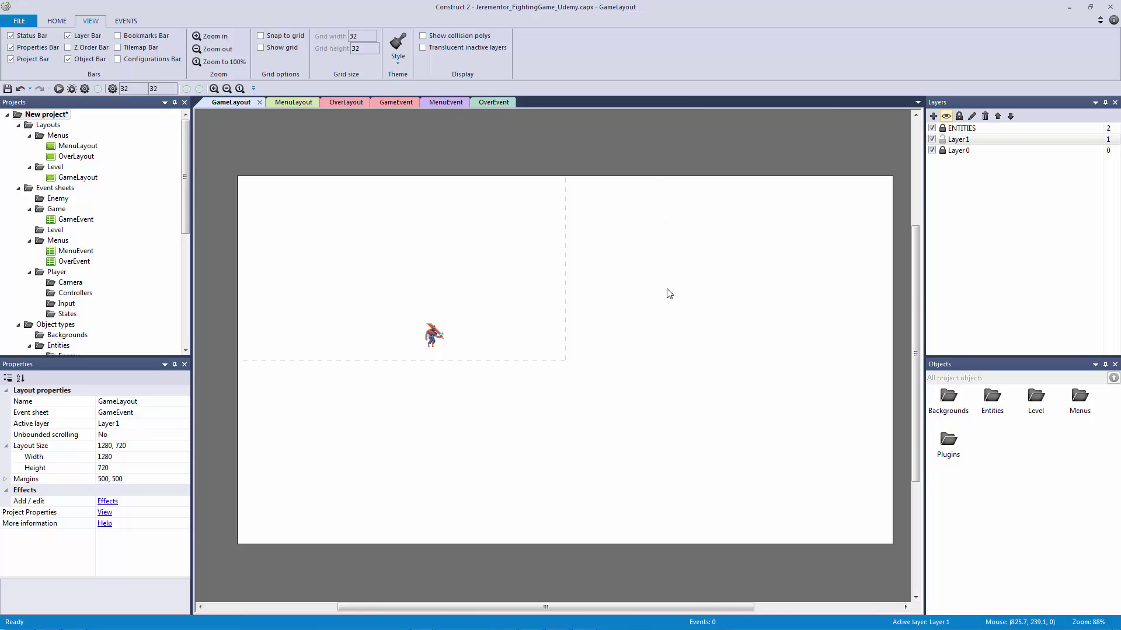
Rename Layer 1 to FLOOR/COLLISION from its right-click menu
click(972, 141)
right_click(967, 144)
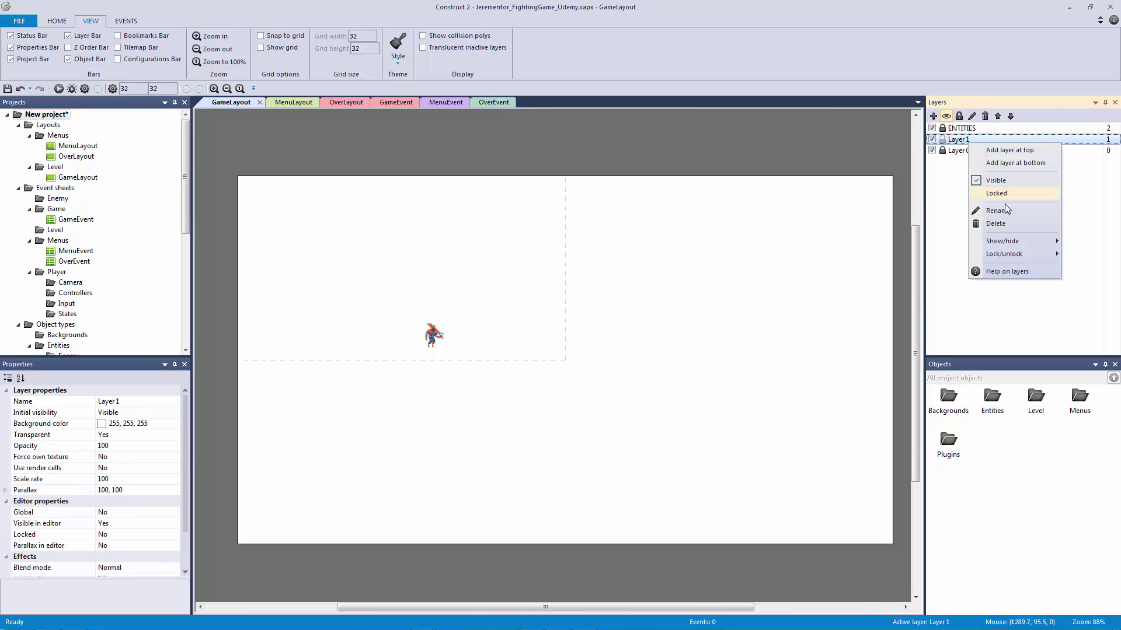
click(1012, 211)
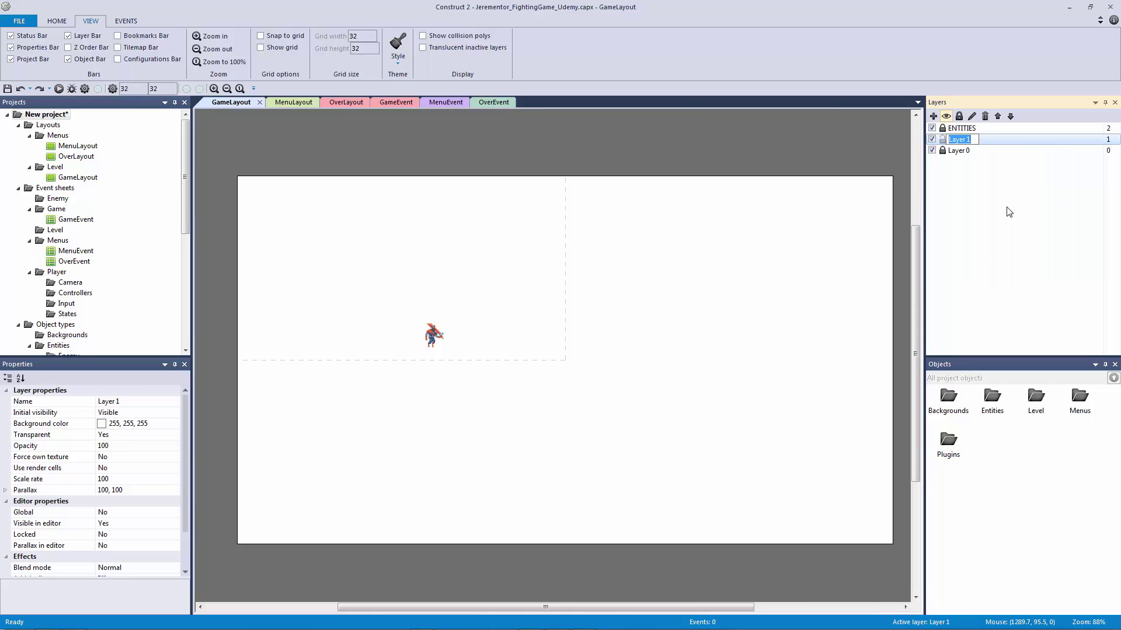
text(FLOOR/COLLISION)
key(Return)
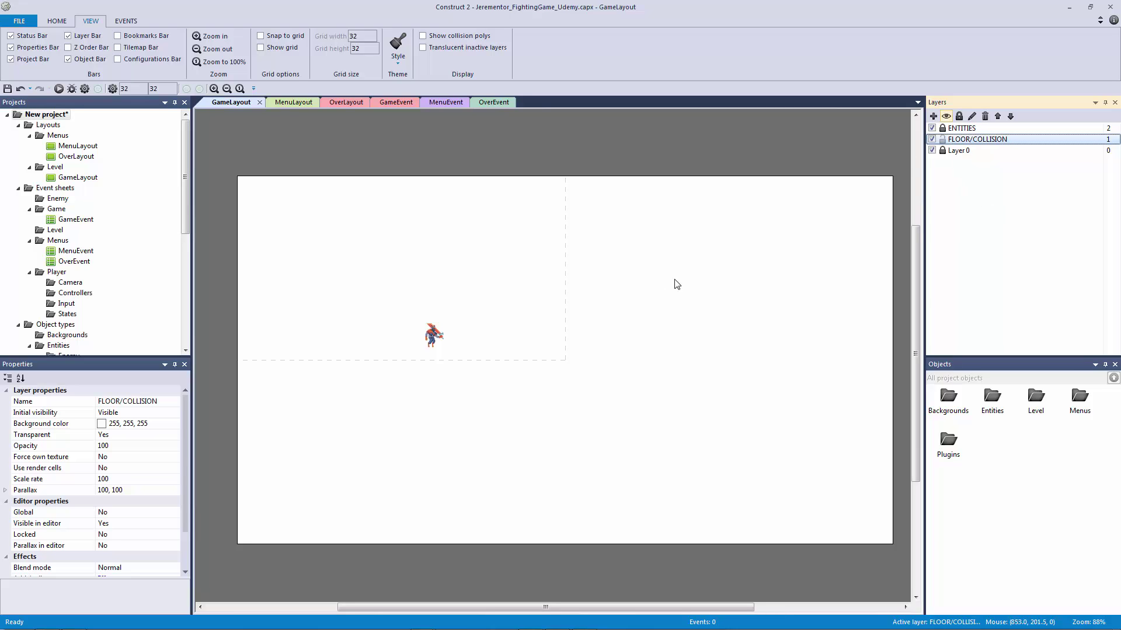
Insert a Tiled Background textured with Levels/Ground.png
double_click(555, 339)
double_click(599, 296)
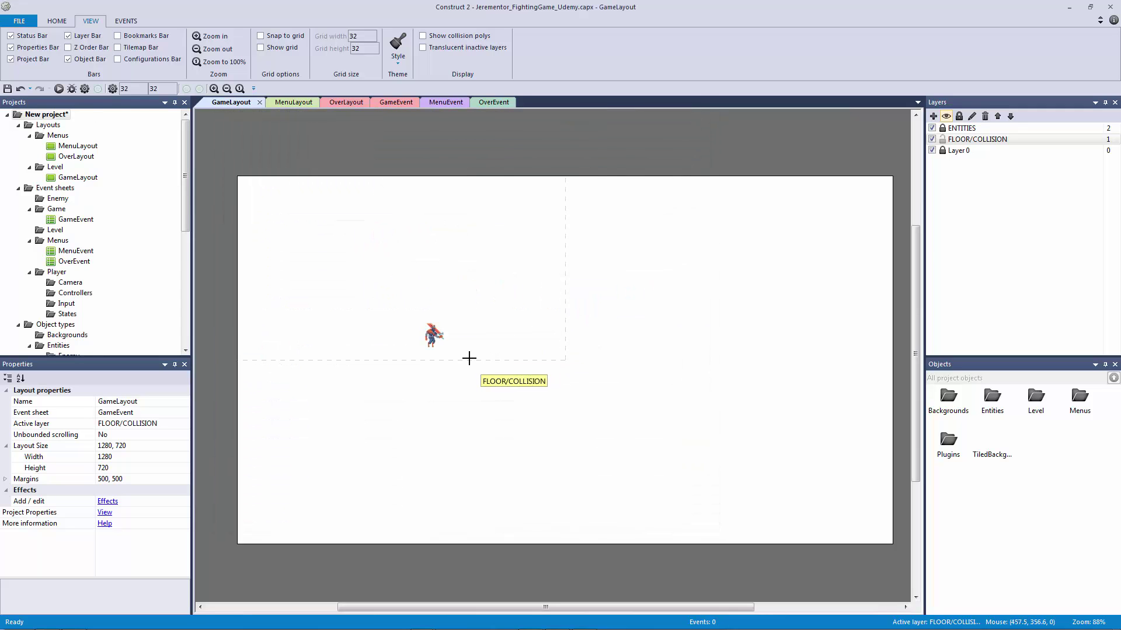
click(469, 366)
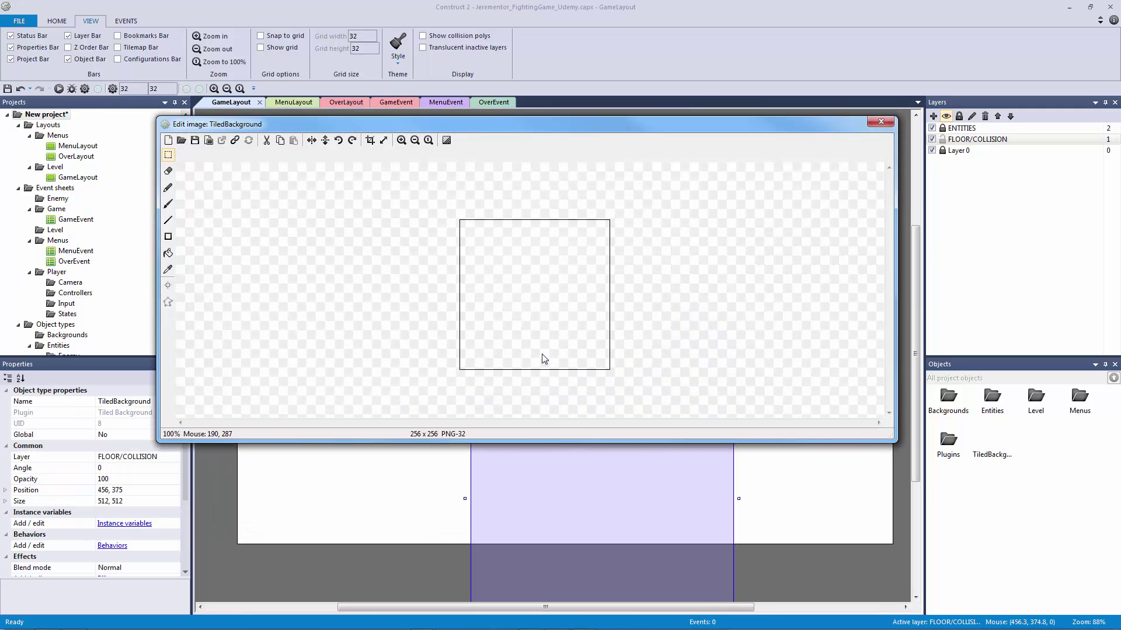
click(181, 140)
click(382, 104)
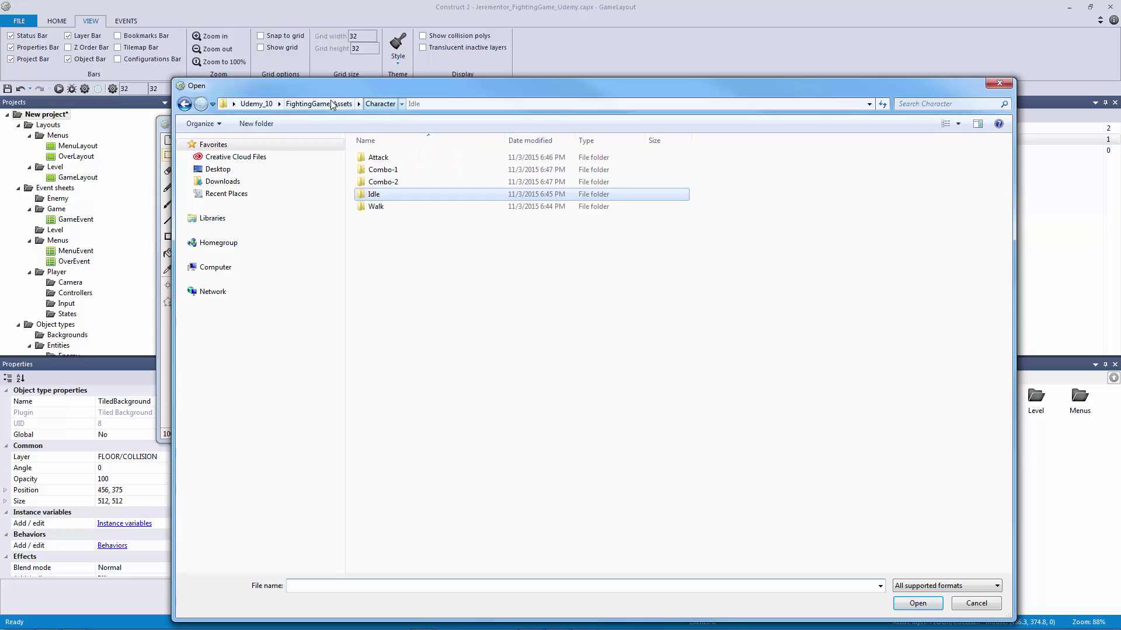
click(319, 104)
double_click(378, 182)
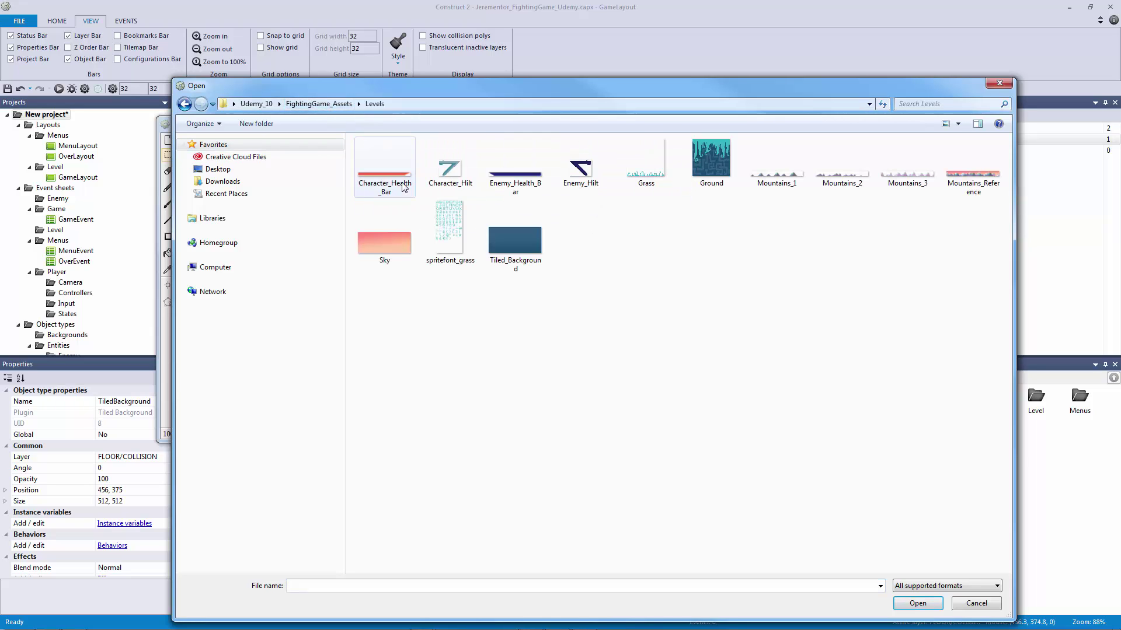
double_click(717, 165)
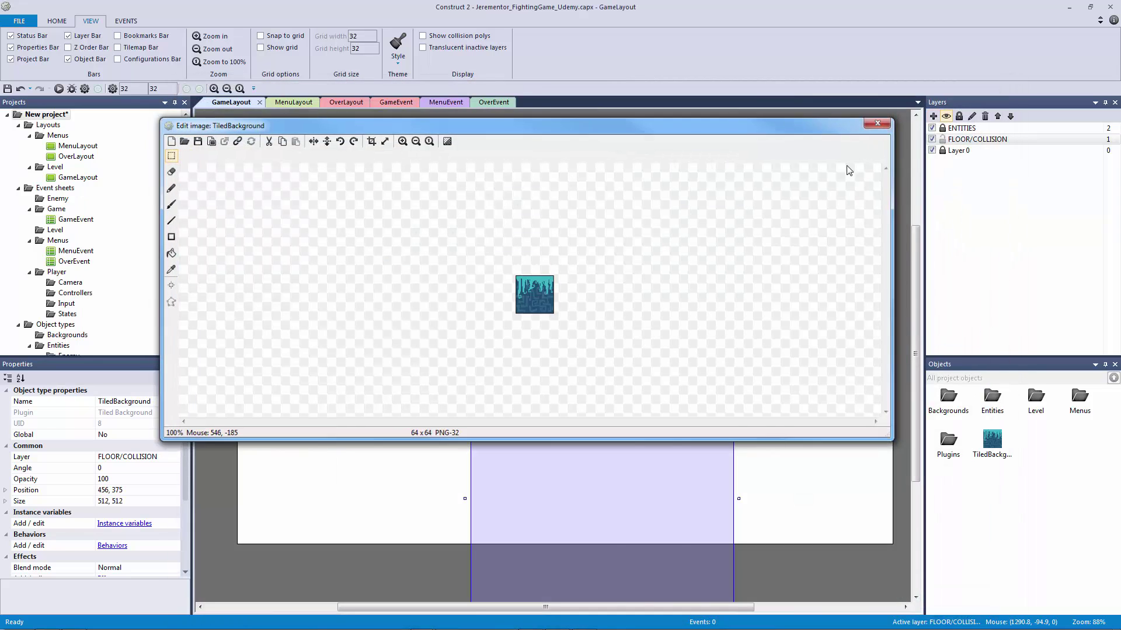
click(881, 121)
Resize the floor to 60 px tall and stretch it across the full layout width
drag(642, 445, 405, 430)
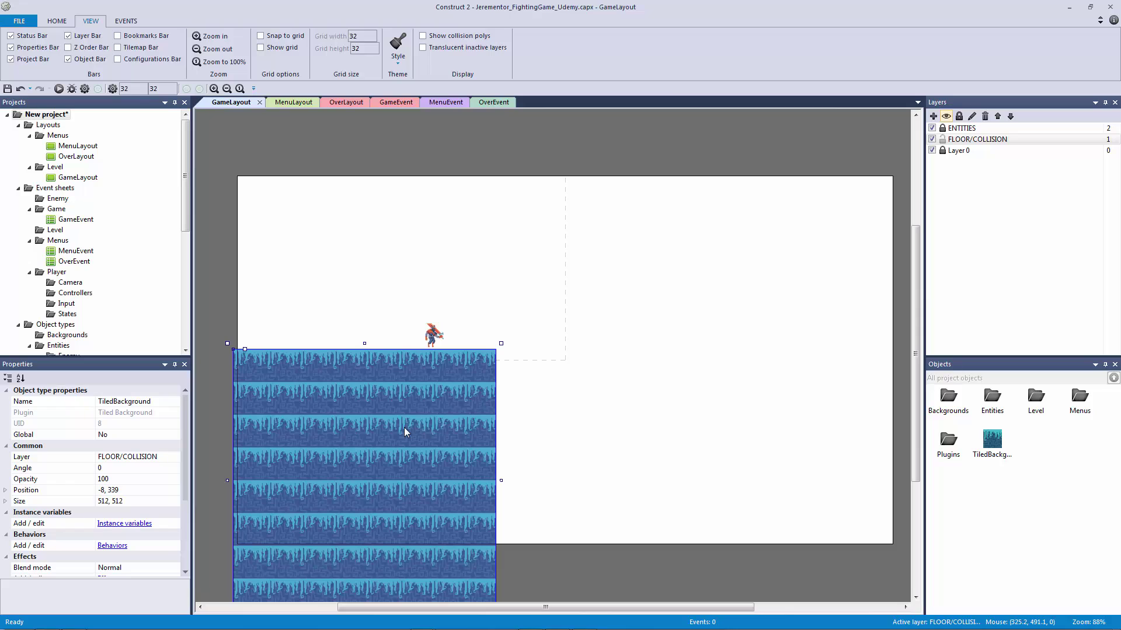
scroll(404, 428, down, 2)
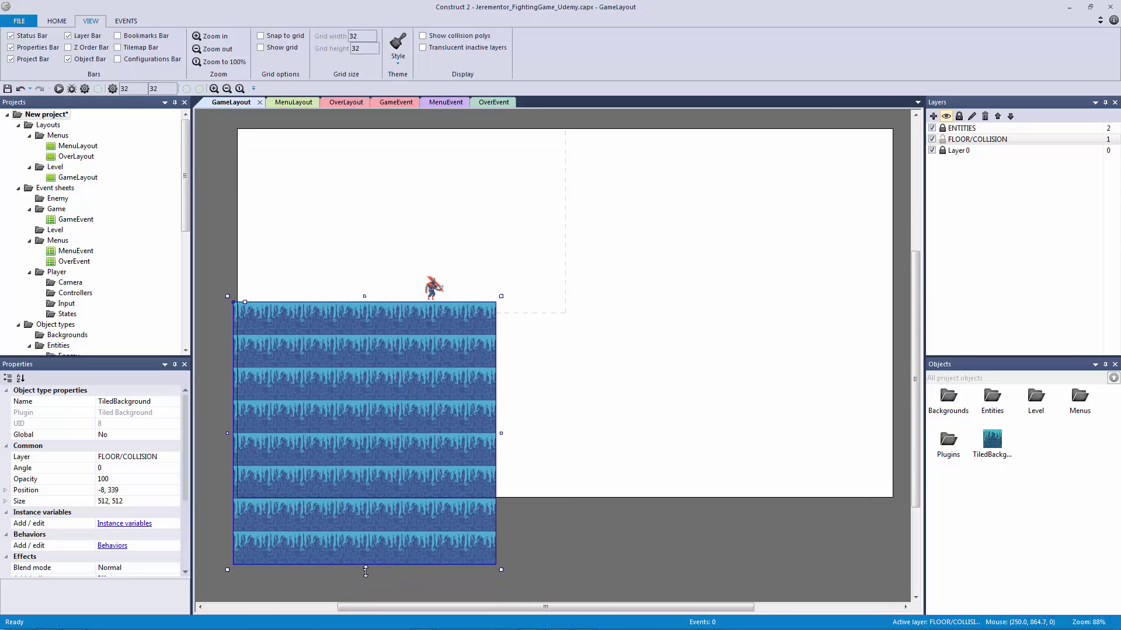
drag(365, 572, 364, 339)
drag(501, 318, 902, 310)
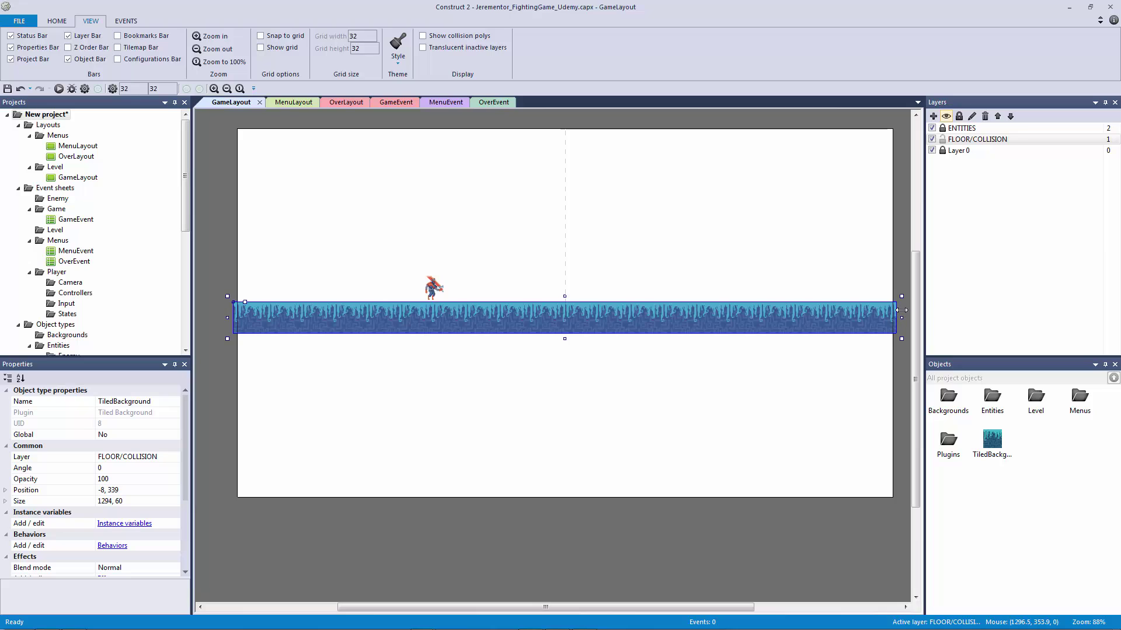
click(667, 417)
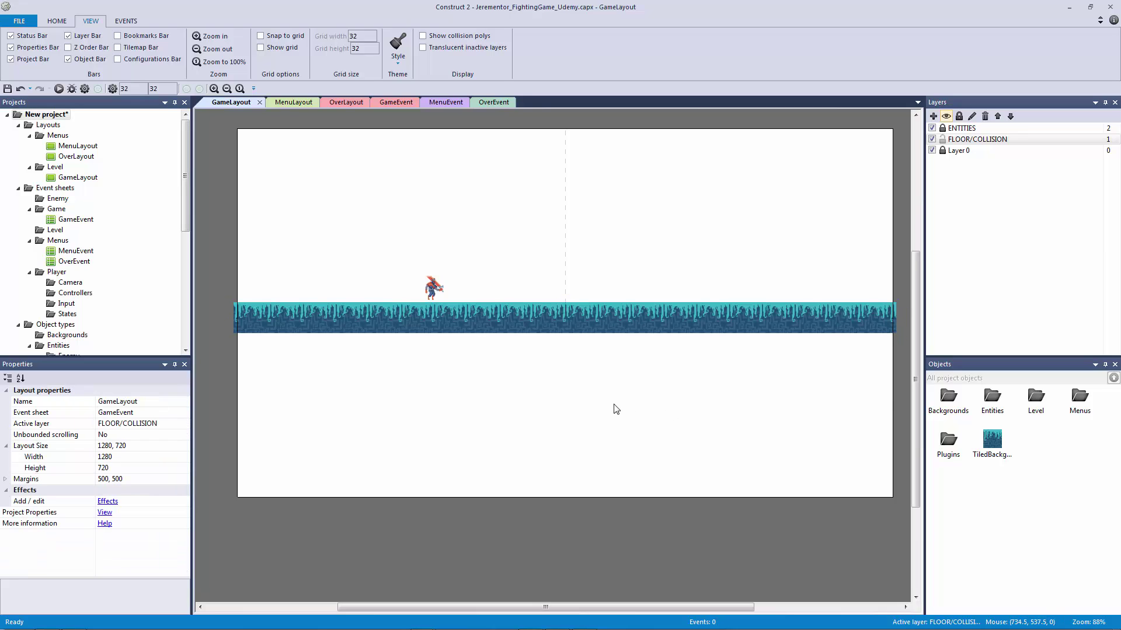
Rename the tiled floor object to obj_Floor
click(492, 331)
click(136, 401)
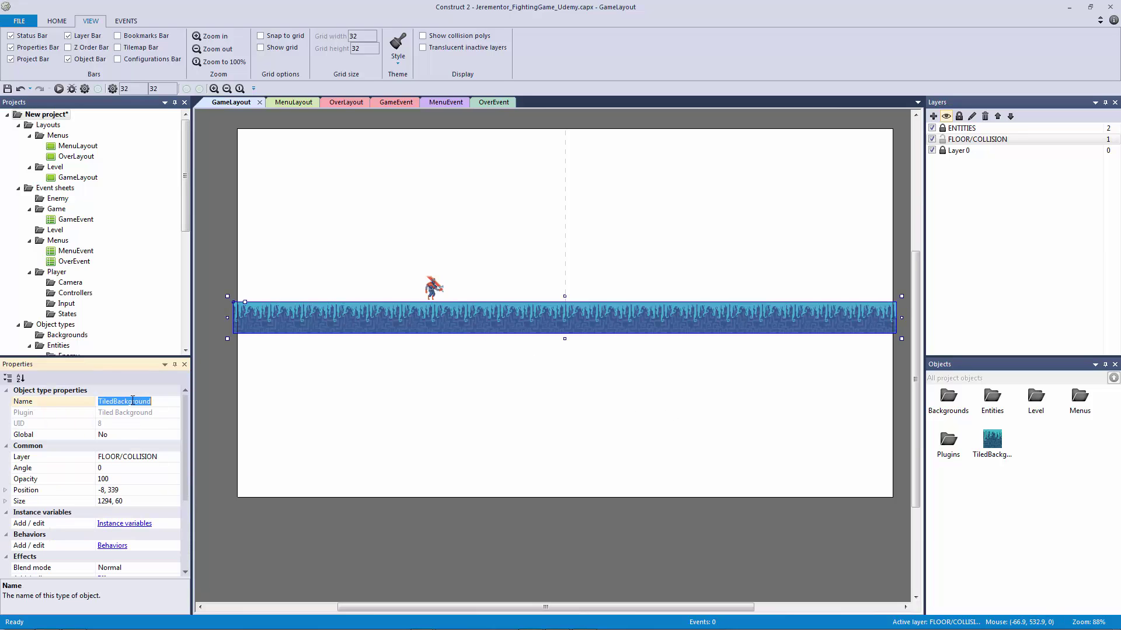
text(obj_Floor)
key(Return)
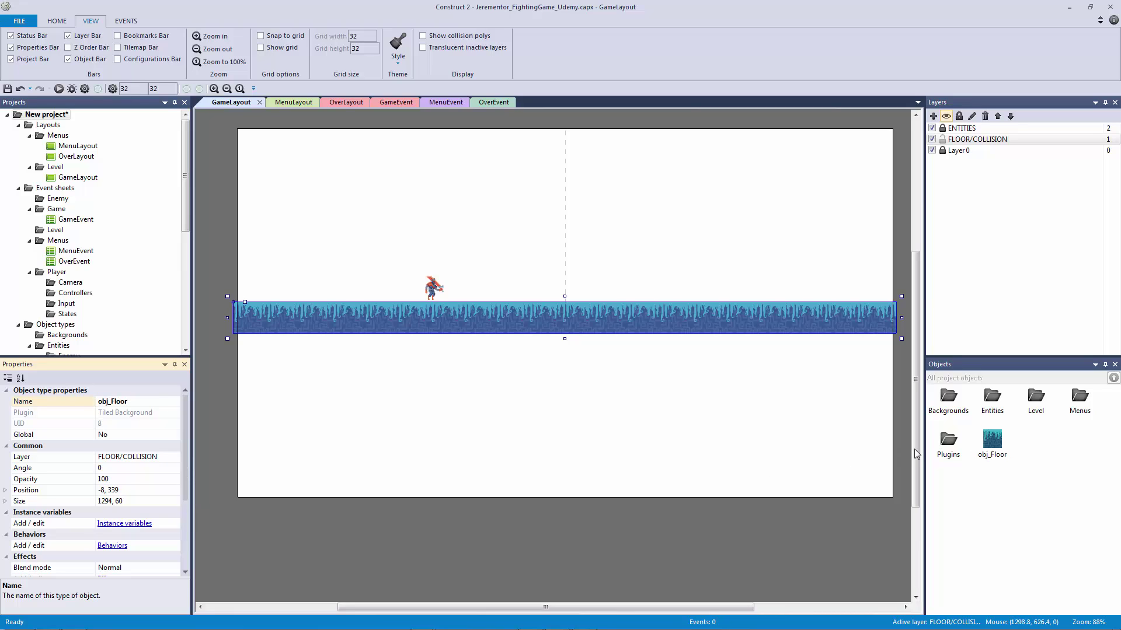
Move obj_Floor into the Level folder in the Objects bar
drag(985, 446, 1034, 397)
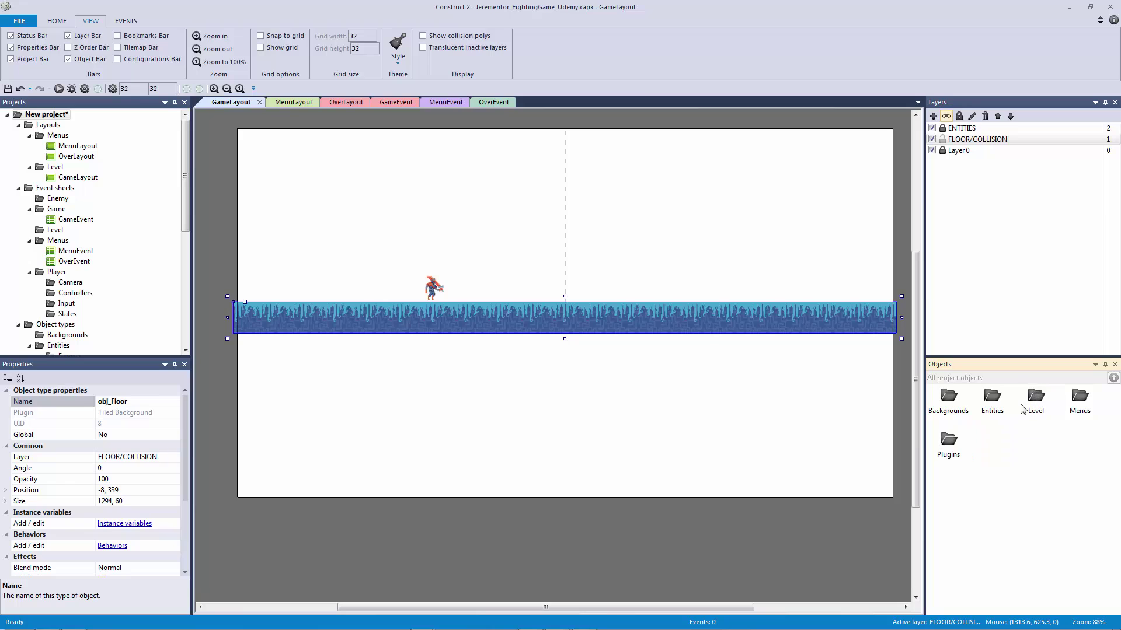
double_click(1036, 401)
click(1112, 378)
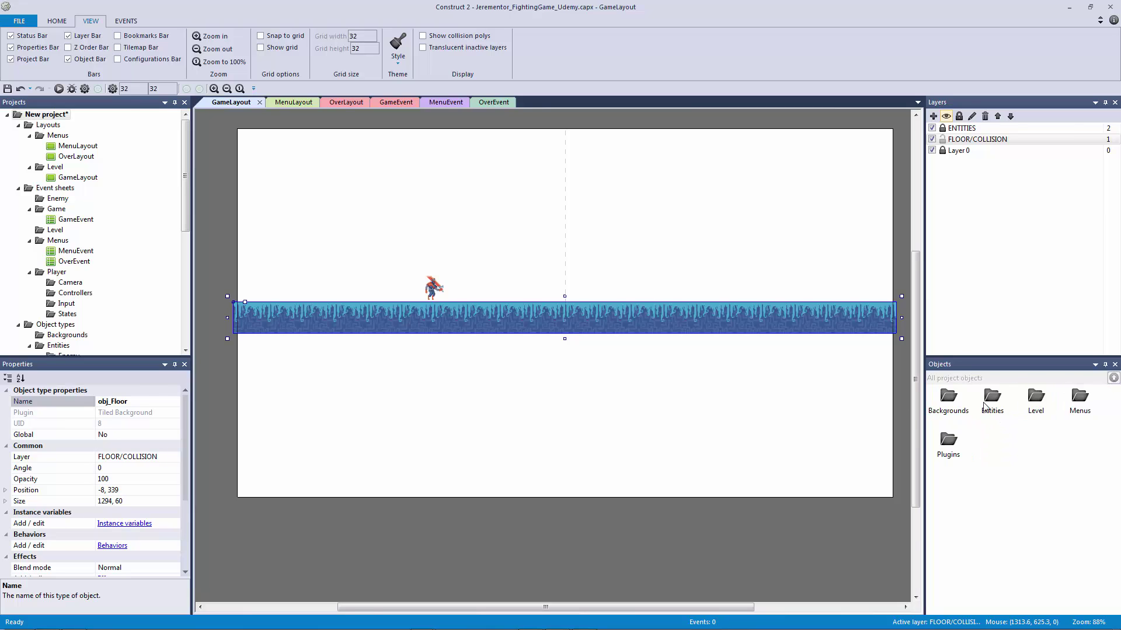
click(705, 437)
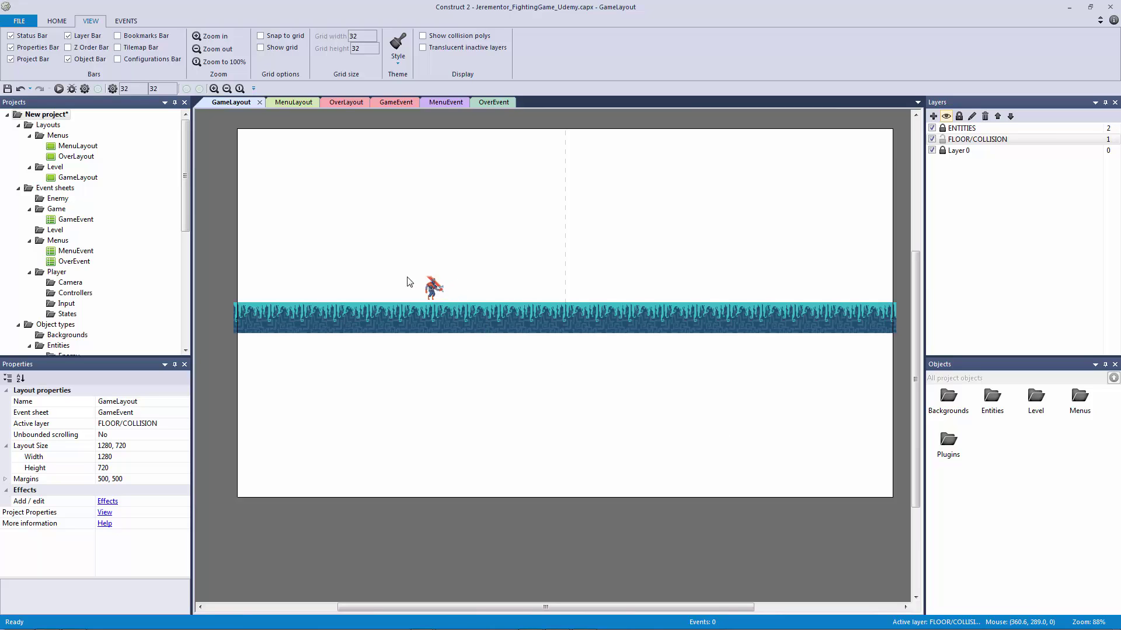
drag(402, 268, 436, 290)
Preview the layout full screen in the browser, then return to the editor
click(58, 90)
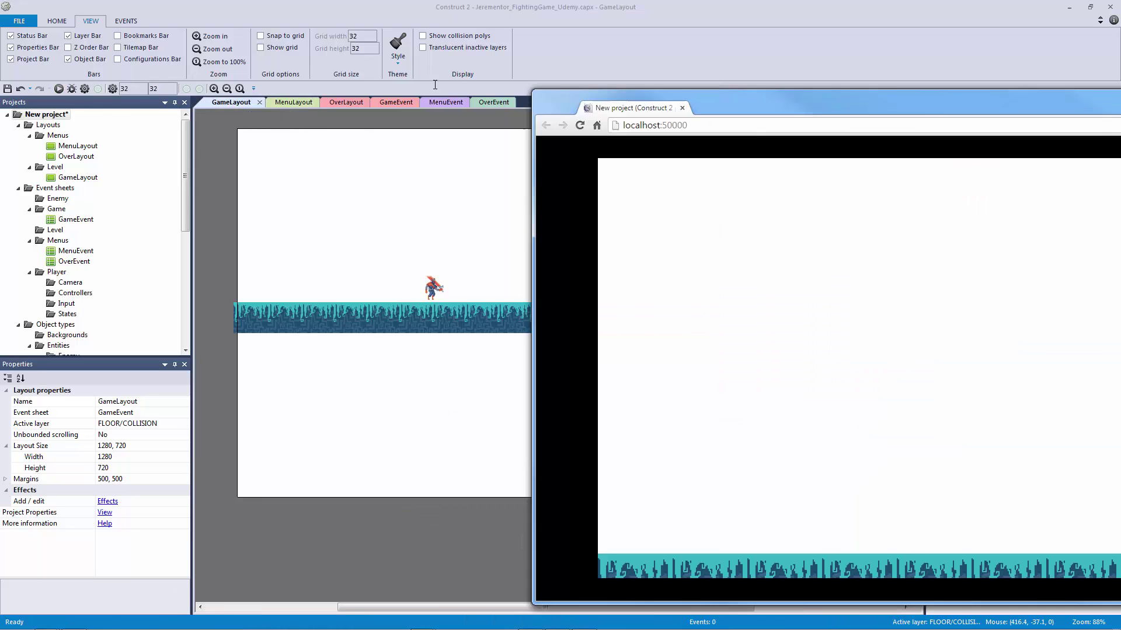
drag(467, 93, 257, 1)
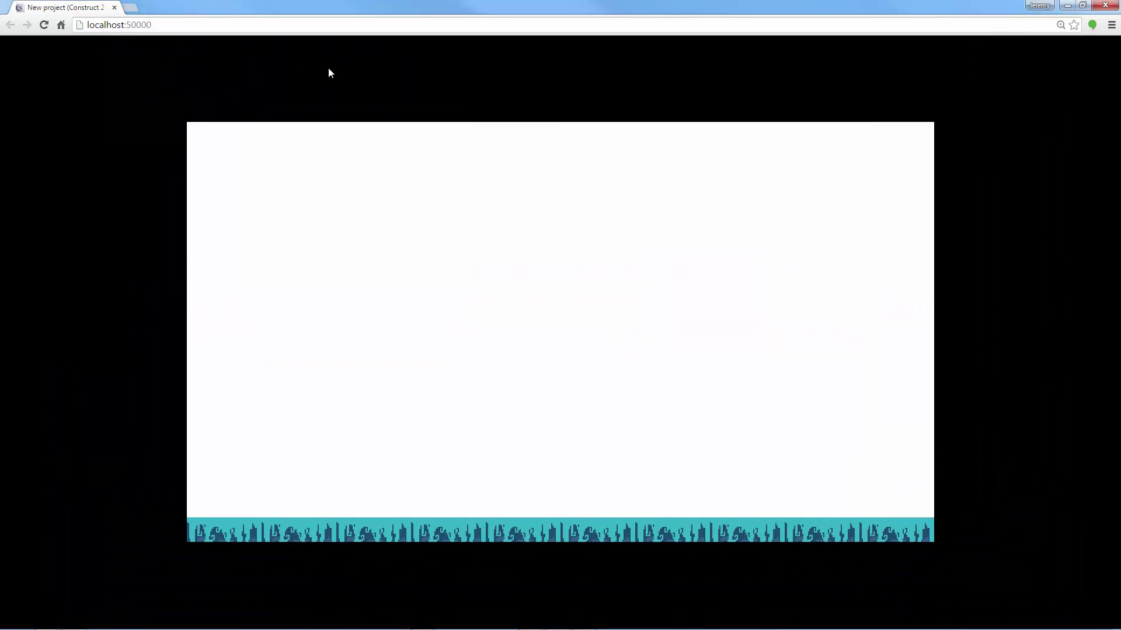
click(1103, 6)
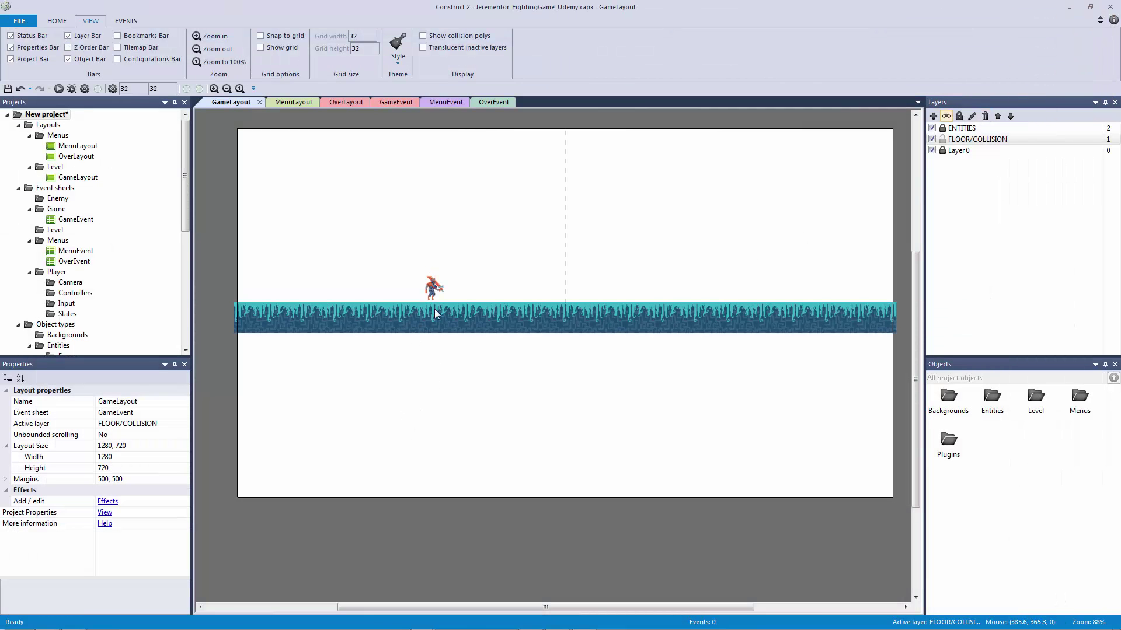
Unlock the ENTITIES layer and move the player sprite and tiled floor strip higher
click(942, 128)
drag(390, 216, 429, 264)
drag(420, 313, 422, 290)
click(433, 331)
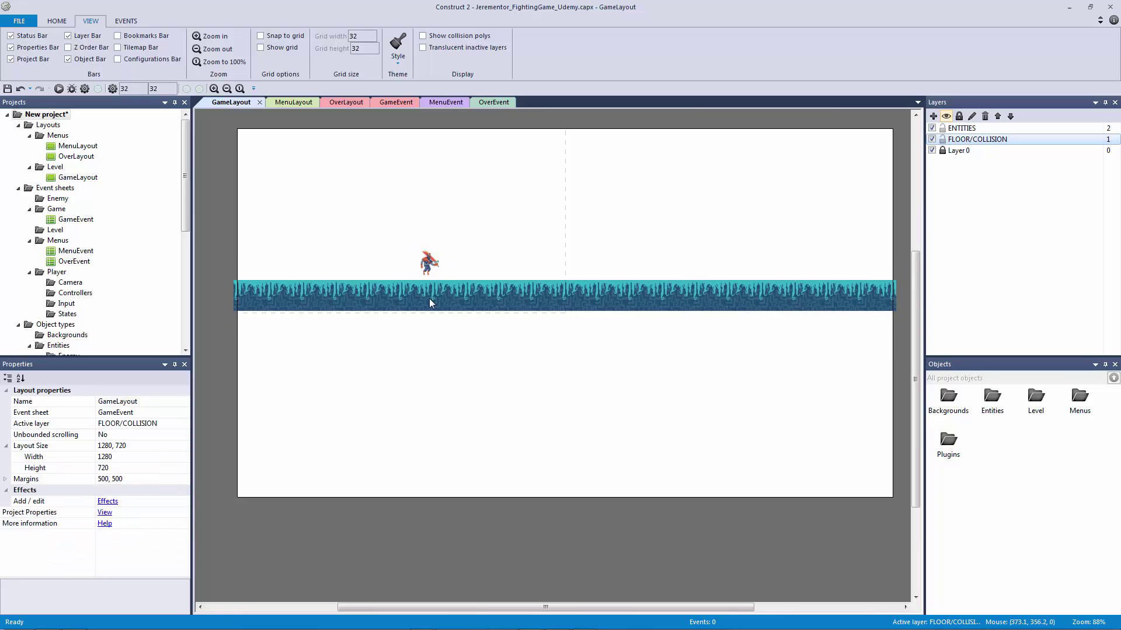
click(429, 275)
click(447, 350)
Lock the ENTITIES layer again and insert a new Sprite into the layout
click(942, 130)
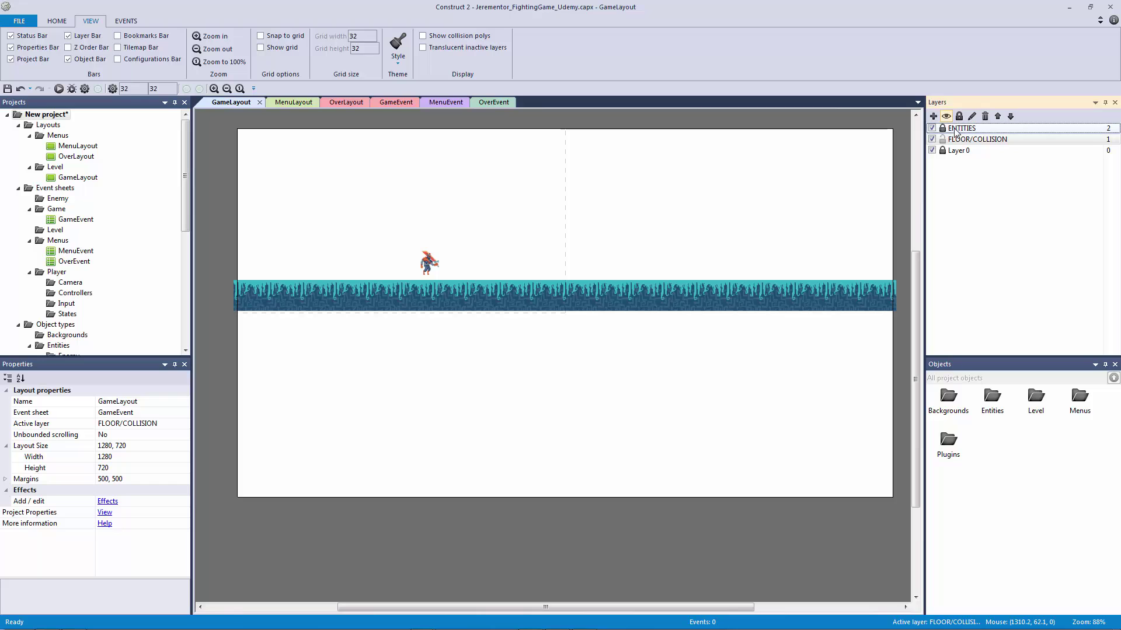
double_click(510, 247)
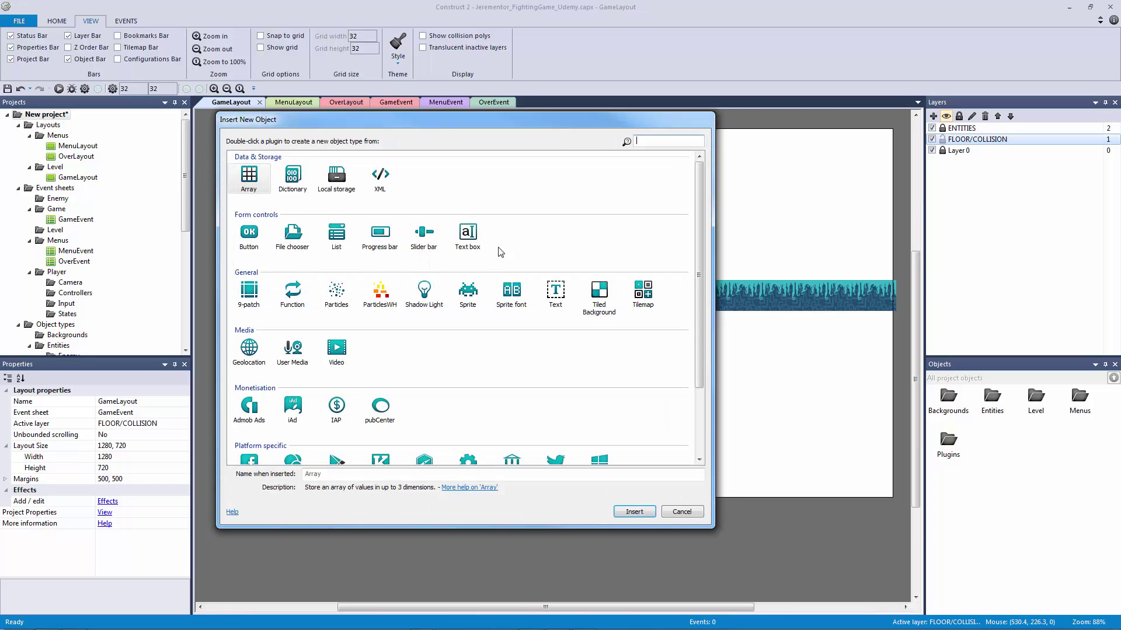
double_click(474, 292)
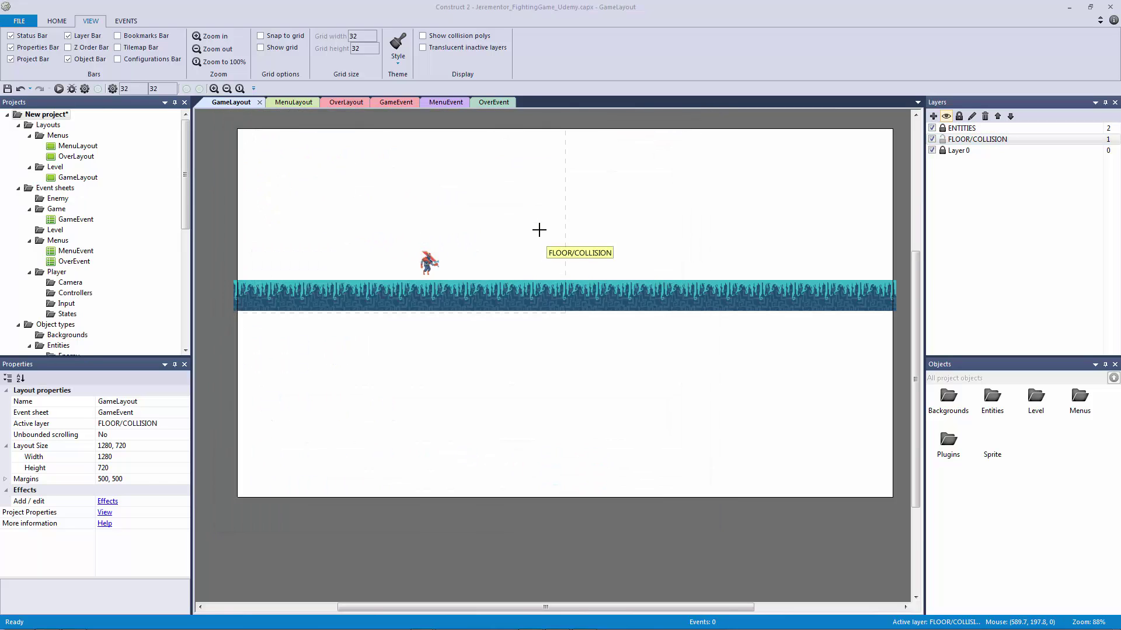
click(538, 227)
Fill the 250 × 250 sprite image with red at alpha 155
click(168, 253)
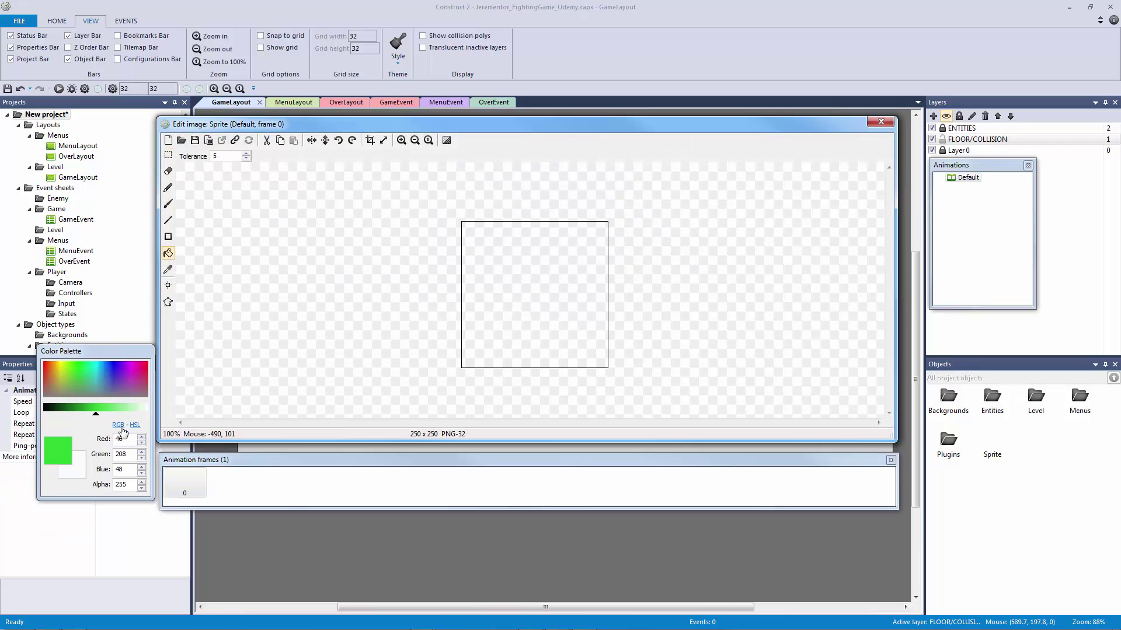
drag(87, 393, 43, 361)
double_click(126, 484)
text(155)
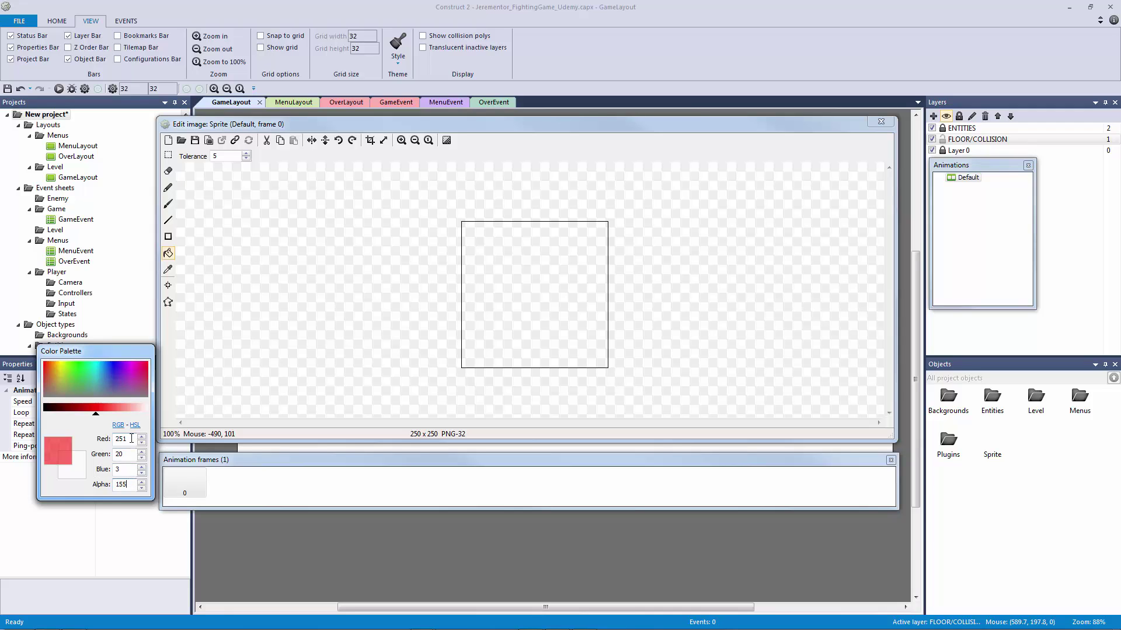
click(554, 289)
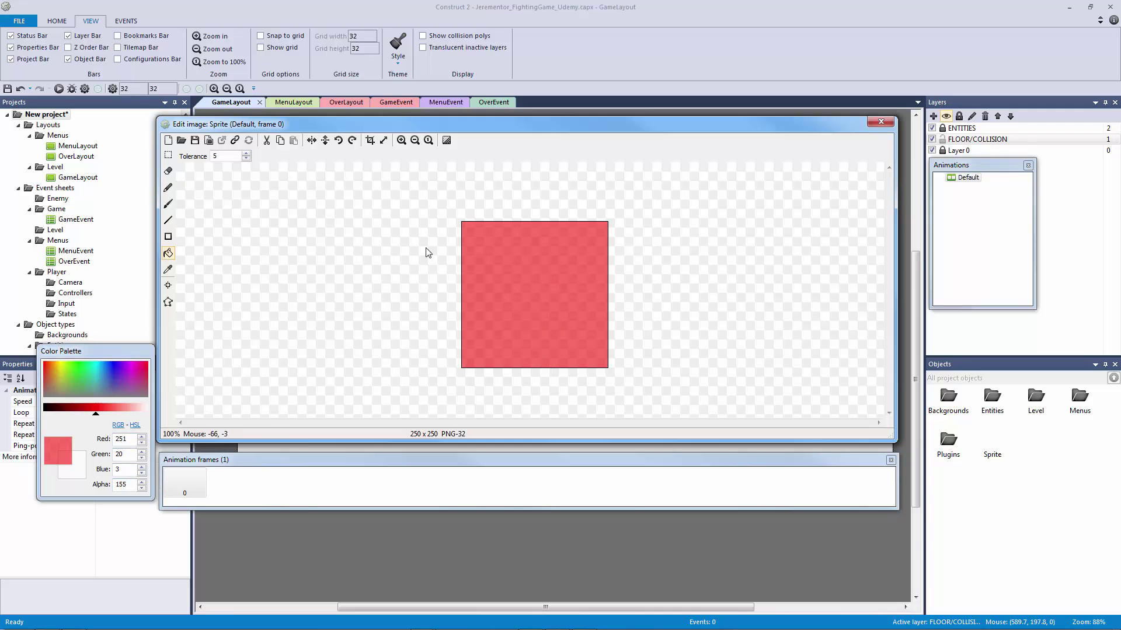
Close the image editor and name the new sprite obj_Collision
click(880, 121)
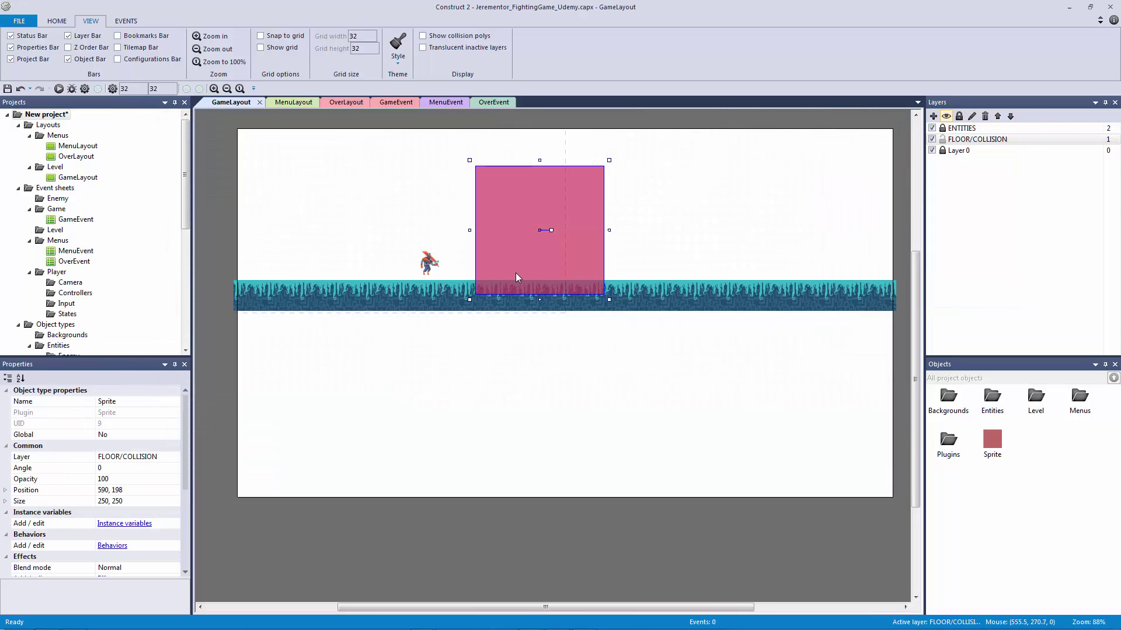
click(139, 401)
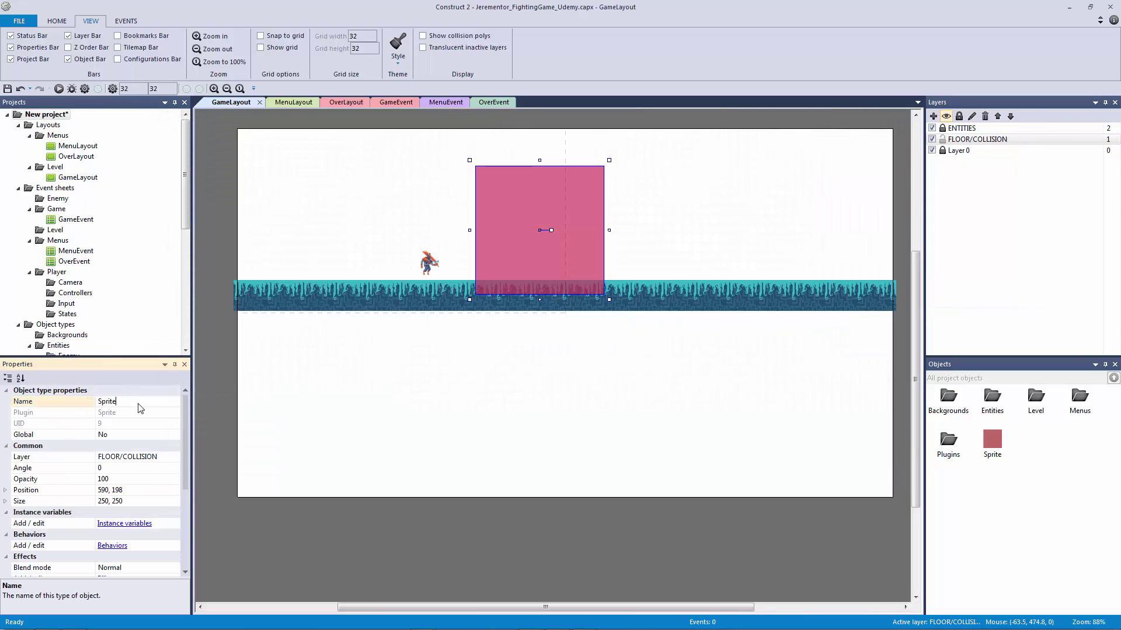
text(obj_Collision)
key(Return)
Move obj_Collision to the layout's left edge, checking the tiled floor's size
drag(510, 228, 269, 340)
click(327, 460)
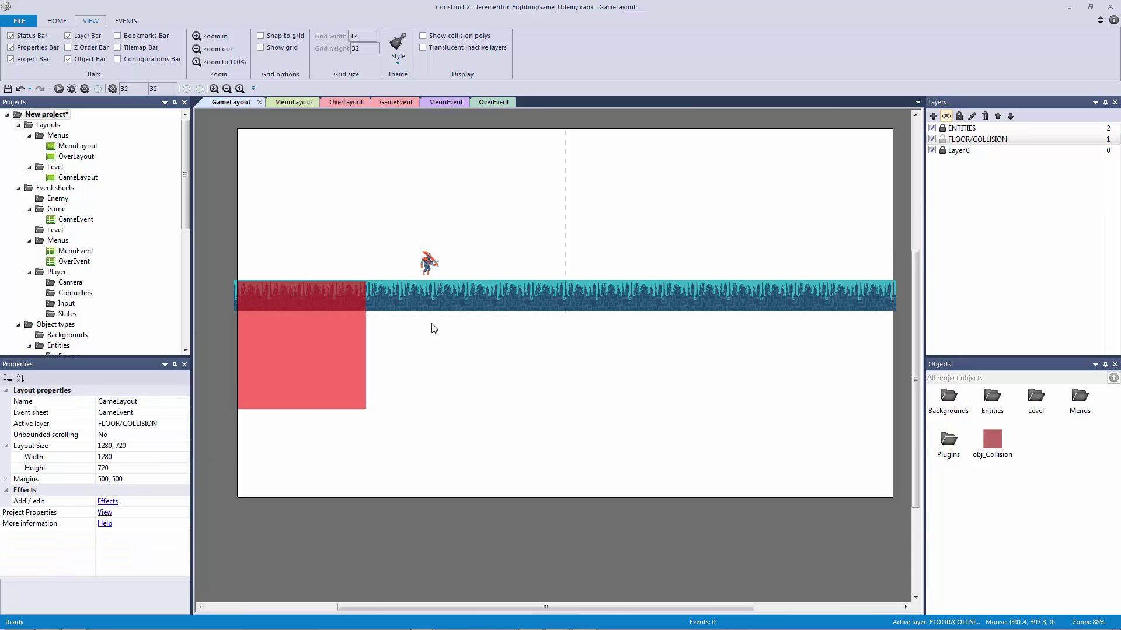
click(423, 302)
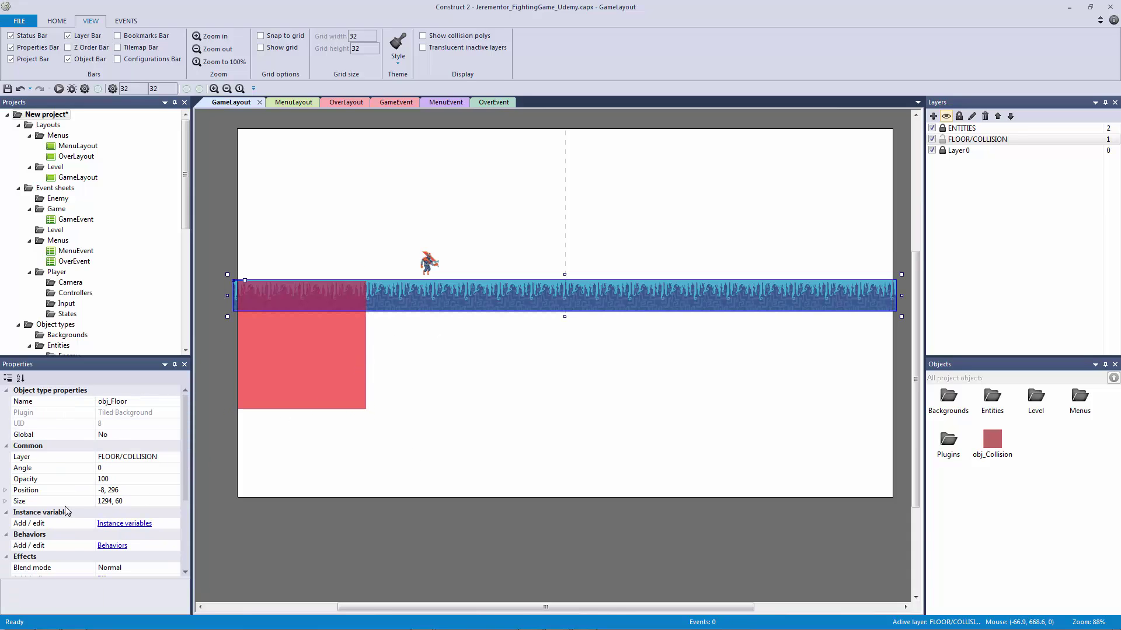
click(249, 403)
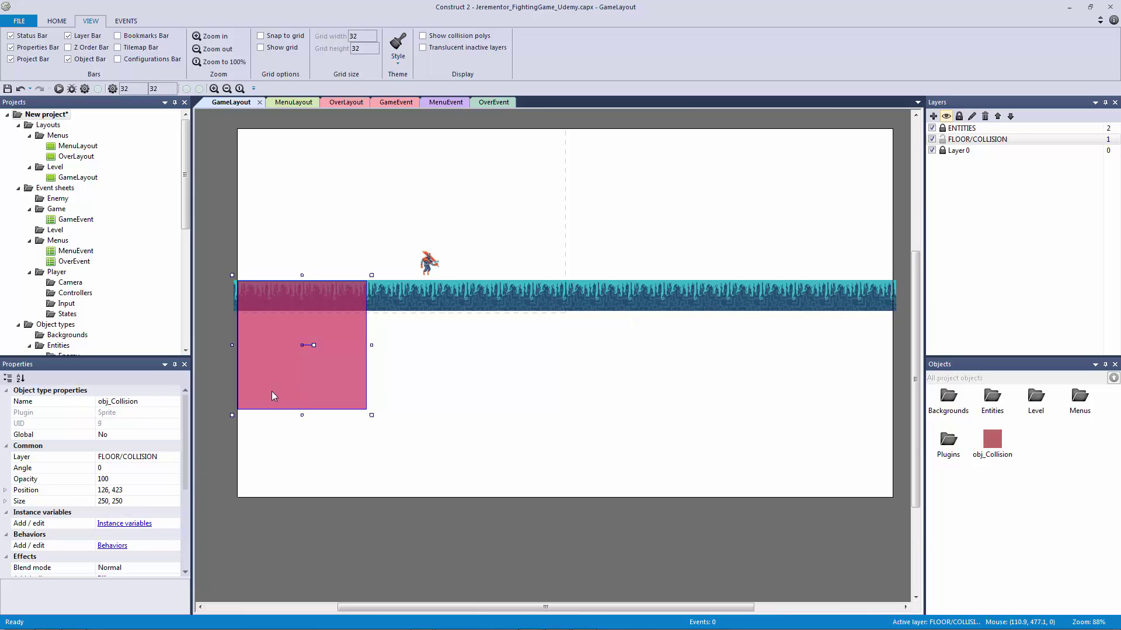
Set obj_Collision's height to 60 and stretch it across the floor tiles
click(6, 502)
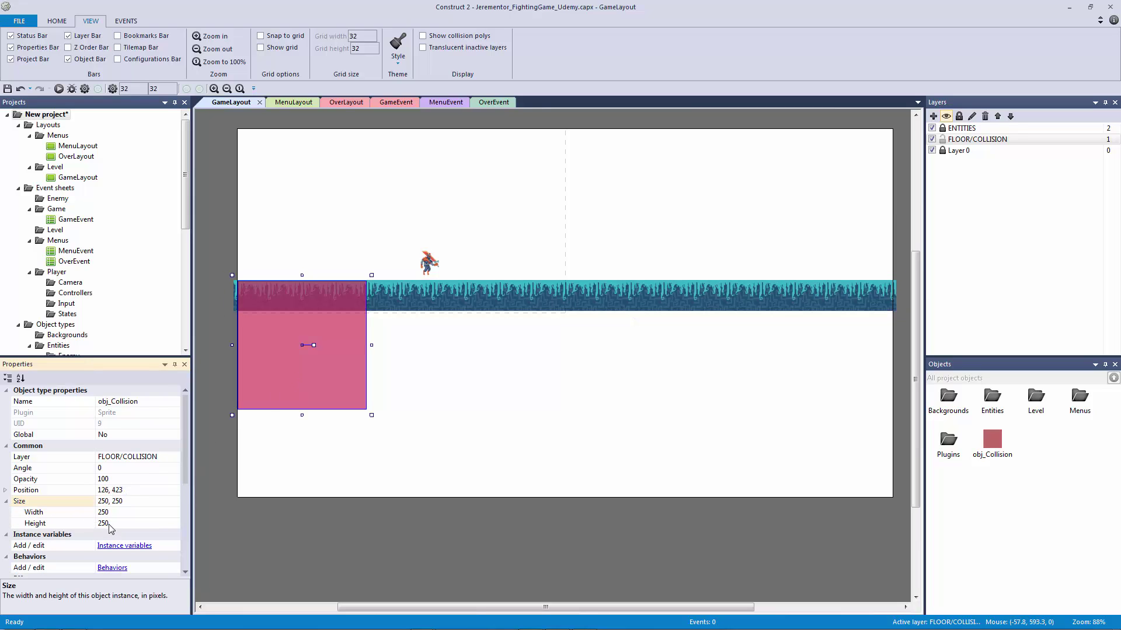
click(134, 523)
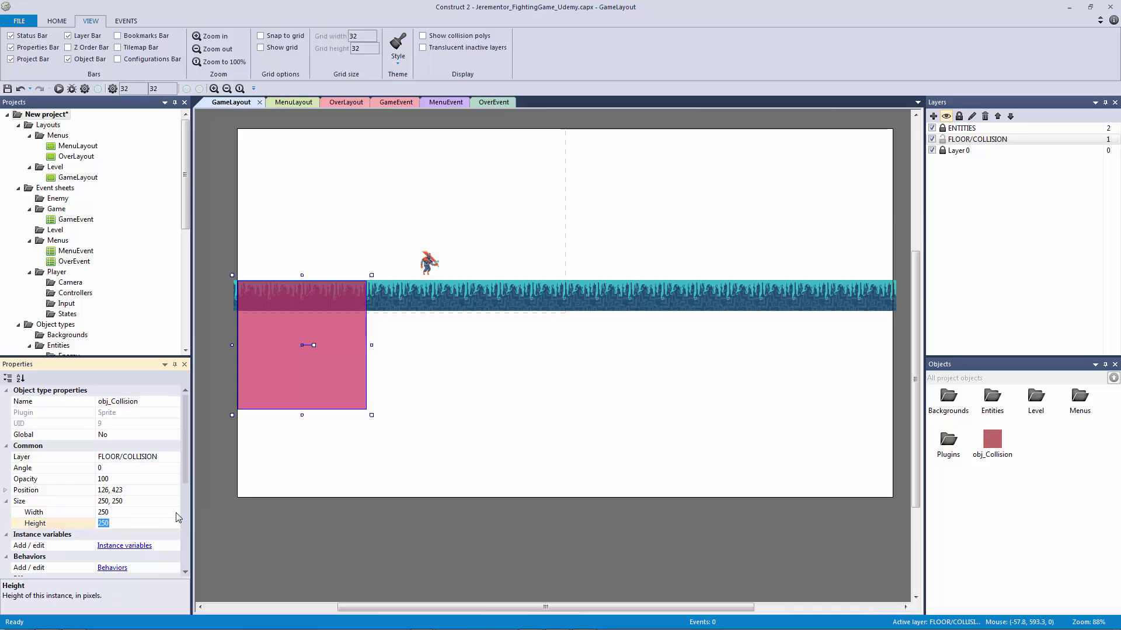
text(60)
key(Return)
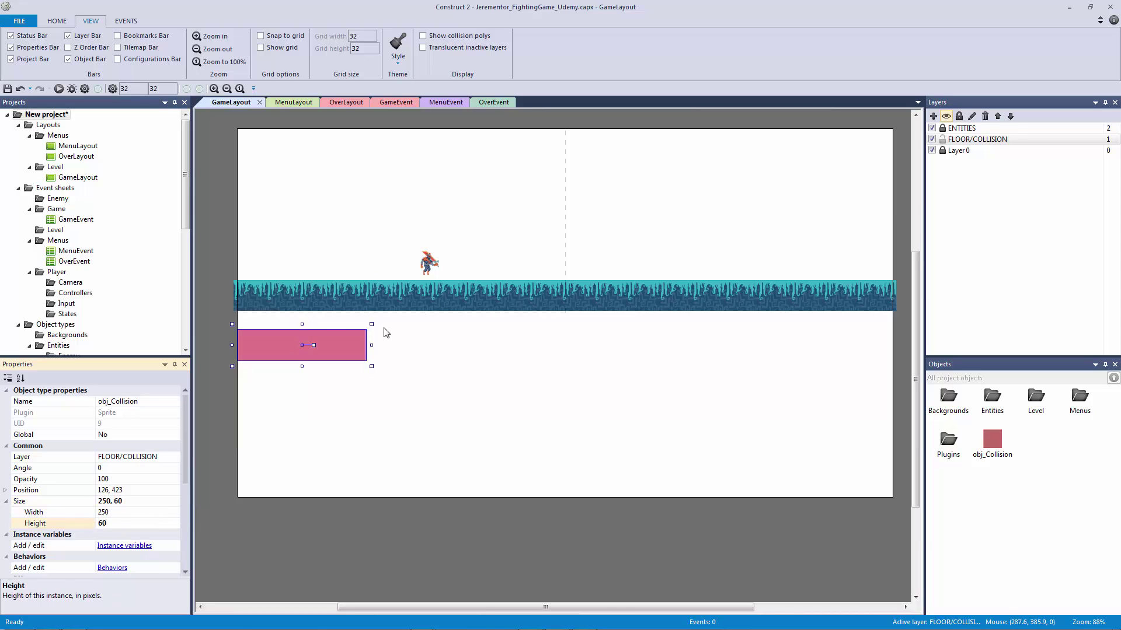
drag(324, 344, 903, 308)
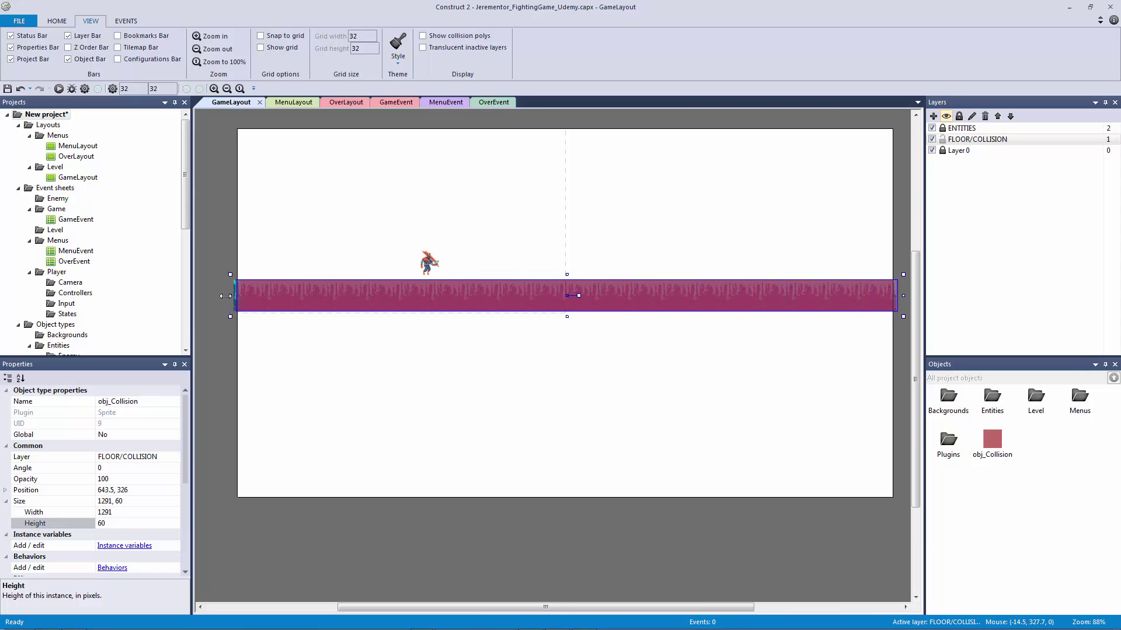
click(327, 221)
ctrl+scroll(515, 286, up, 4)
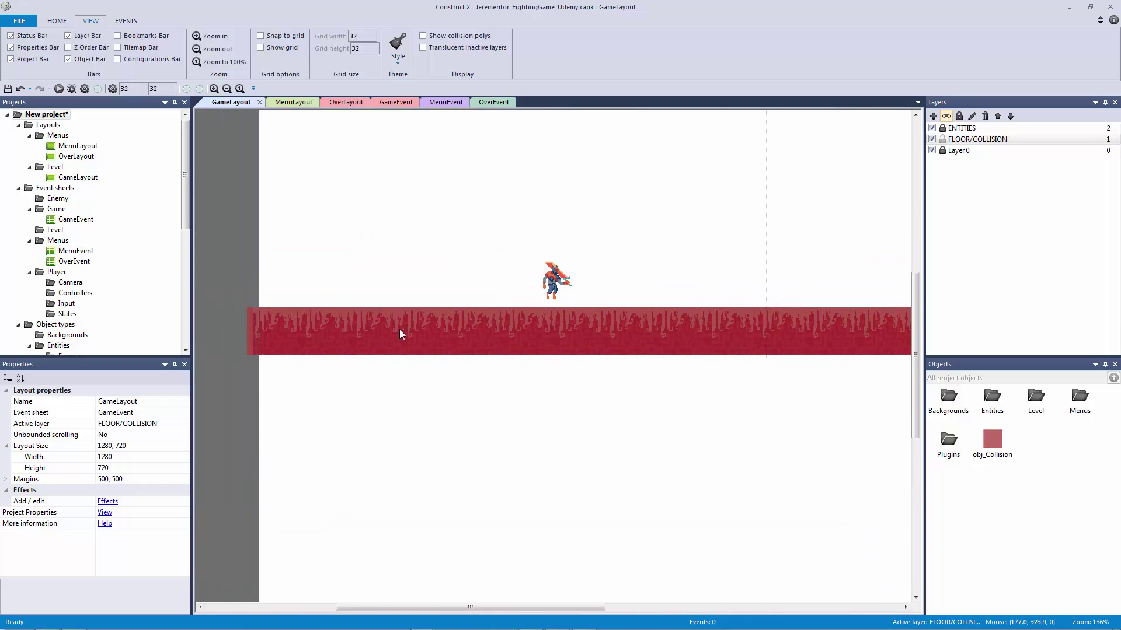
Turn on Show grid and Snap to grid, then realign obj_Collision on the floor
click(294, 49)
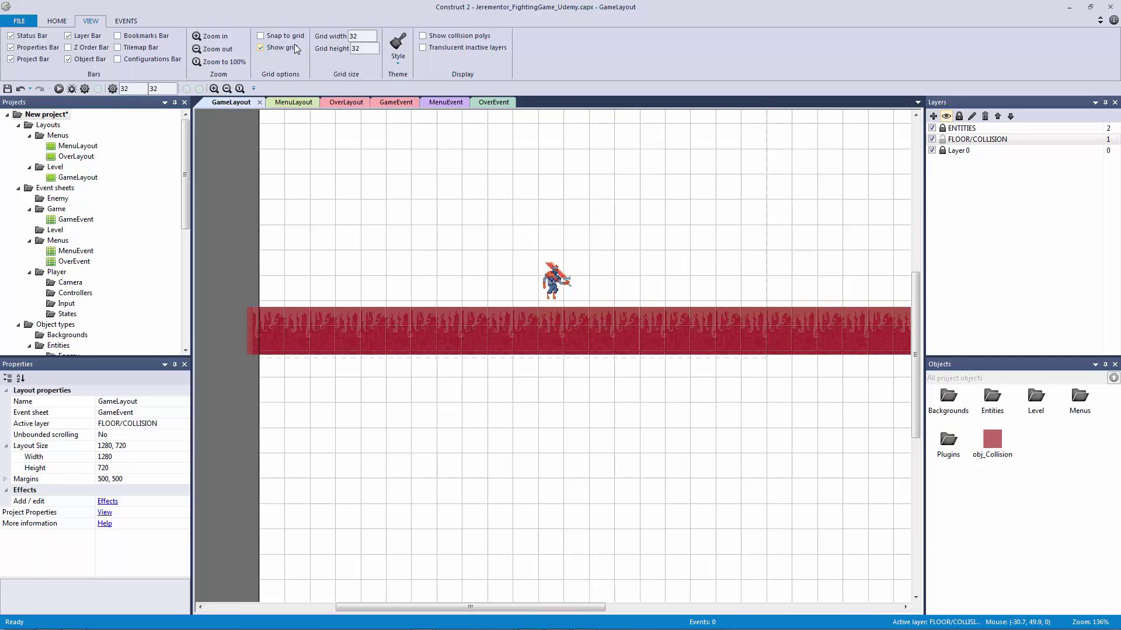
click(294, 37)
mouse_move(319, 317)
mouse_down()
mouse_move(324, 237)
mouse_move(292, 264)
mouse_move(344, 279)
mouse_move(349, 367)
mouse_move(325, 305)
mouse_up()
mouse_move(320, 375)
mouse_down()
mouse_move(348, 329)
mouse_move(320, 327)
mouse_move(391, 324)
mouse_move(321, 321)
mouse_move(346, 326)
mouse_move(317, 371)
mouse_move(331, 373)
mouse_up()
Set obj_Collision's origin image point to its top-left corner (0, 0)
double_click(423, 377)
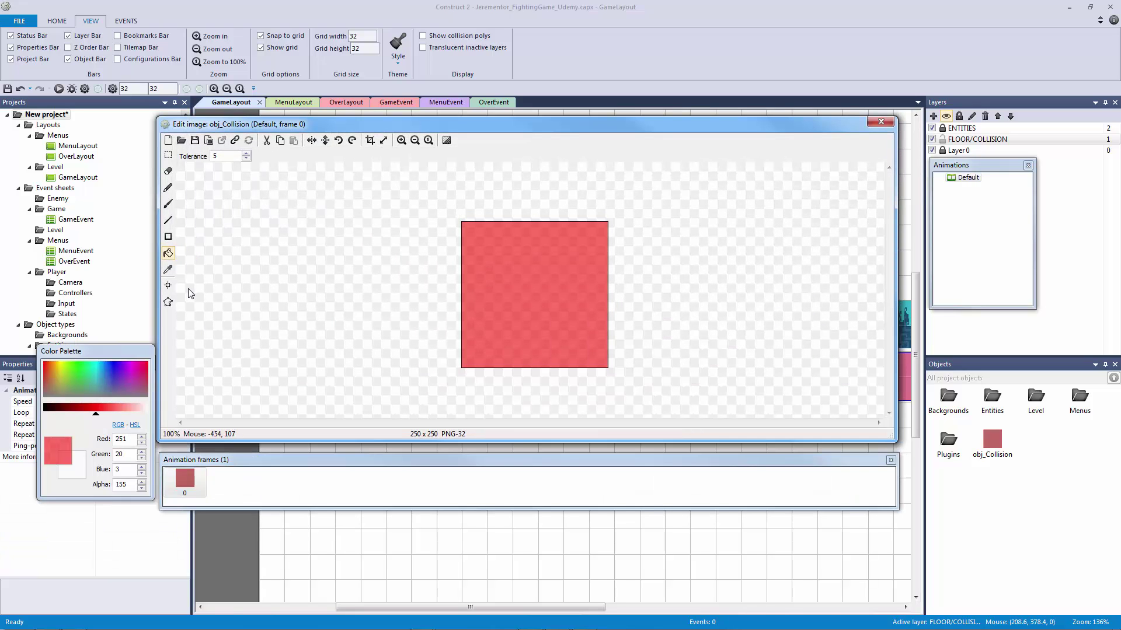
click(168, 285)
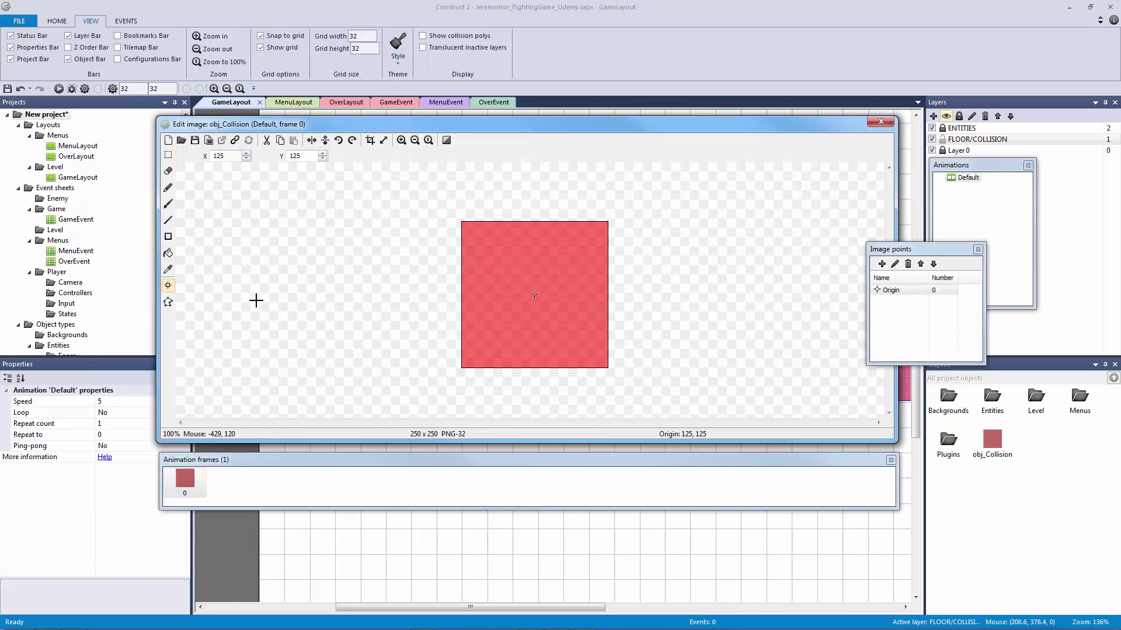
right_click(896, 293)
mouse_move(982, 370)
click(1035, 369)
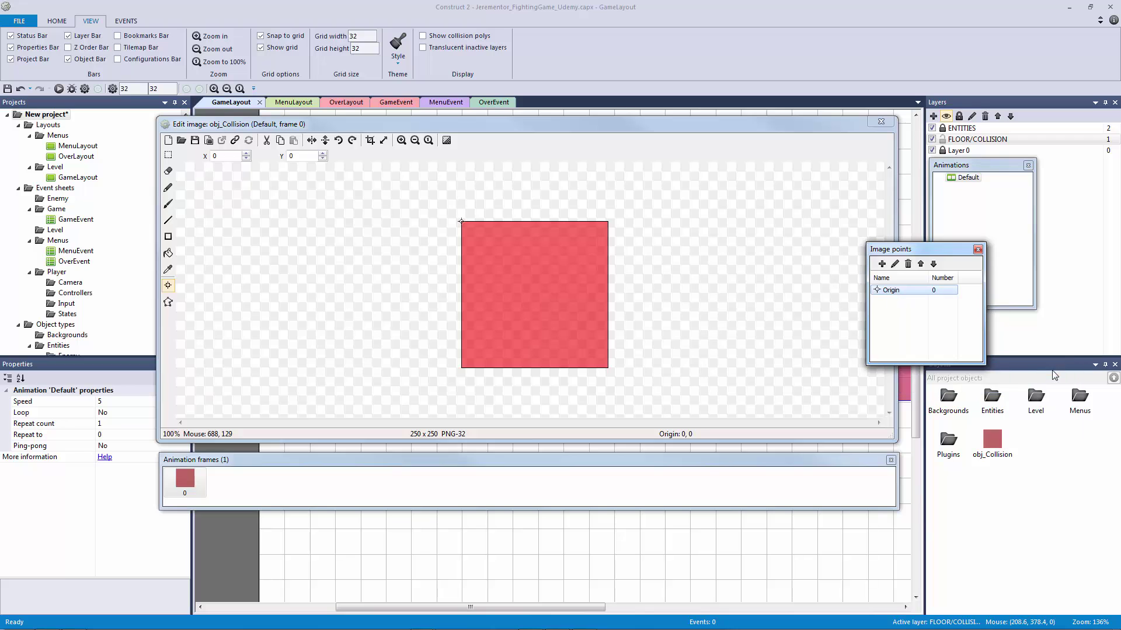
Snap obj_Collision onto the floor at 0, 286 and trim it to the 1280-pixel layout edge
click(881, 121)
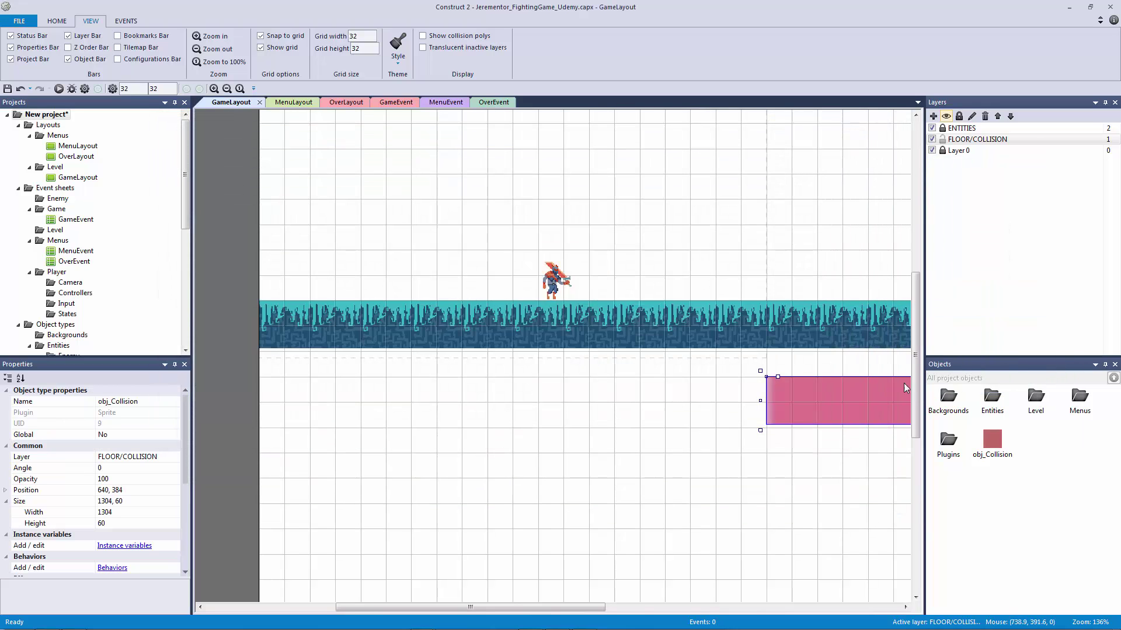
drag(828, 384, 354, 316)
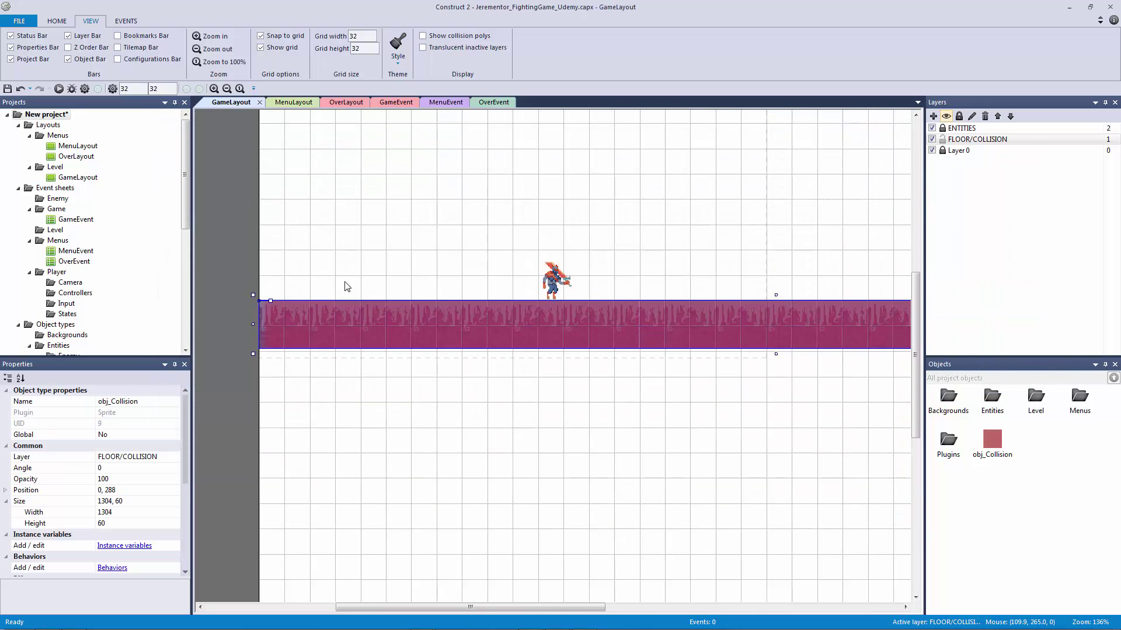
ctrl+scroll(344, 286, down, 3)
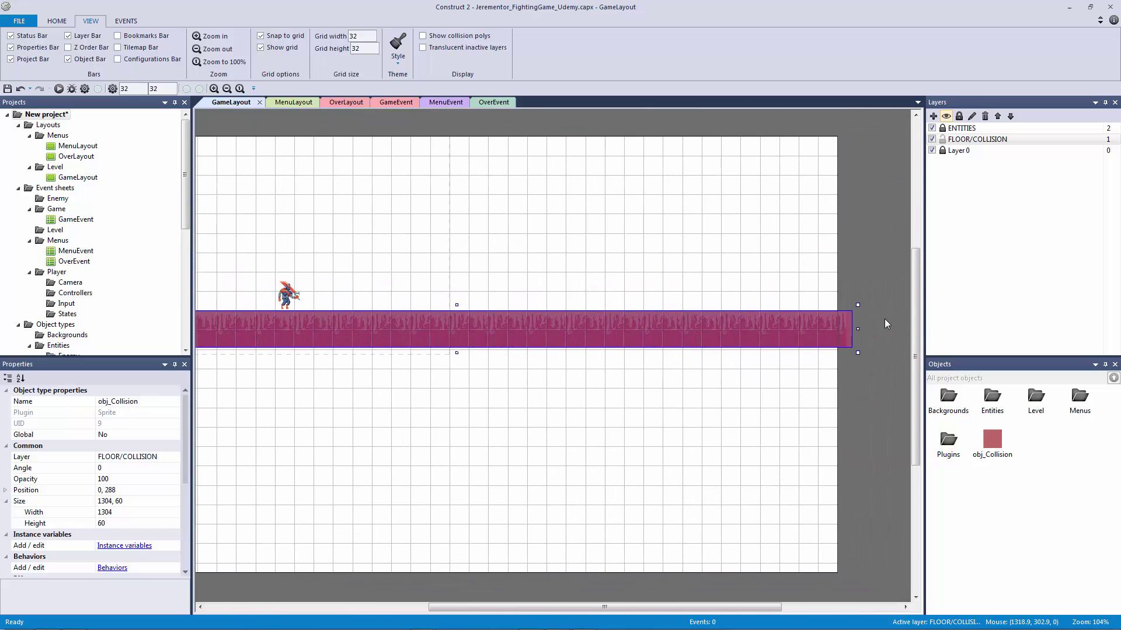
mouse_move(855, 328)
mouse_down()
mouse_move(827, 329)
mouse_move(838, 330)
mouse_up()
Preview the layout in the browser, then reselect the red collision floor
click(893, 278)
ctrl+scroll(850, 312, down, 1)
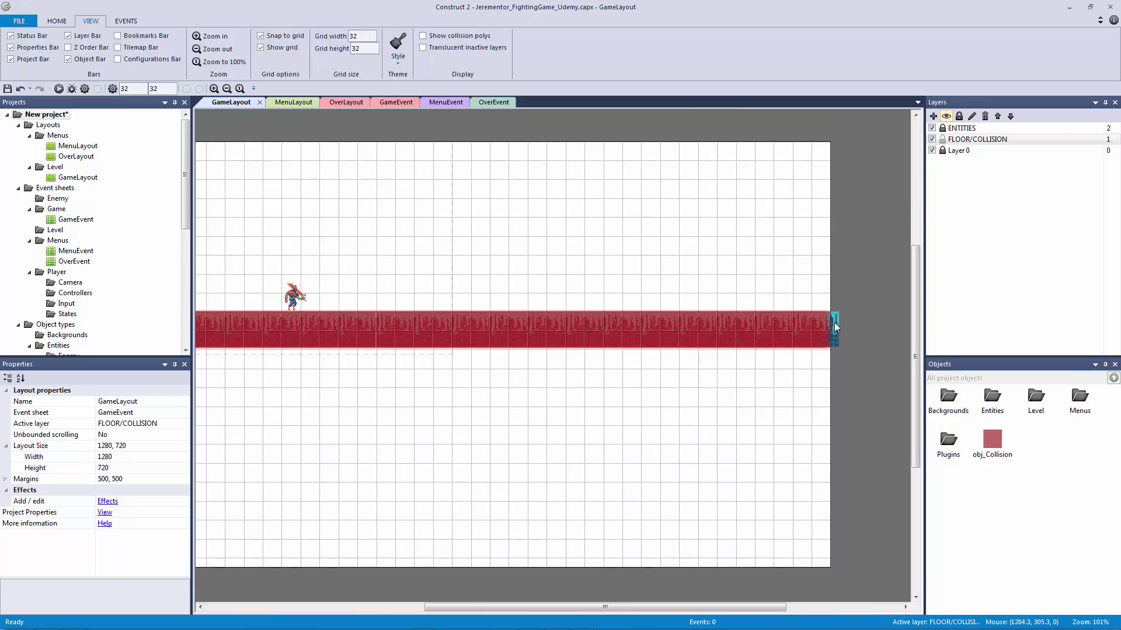
click(834, 327)
click(859, 324)
ctrl+scroll(604, 327, down, 2)
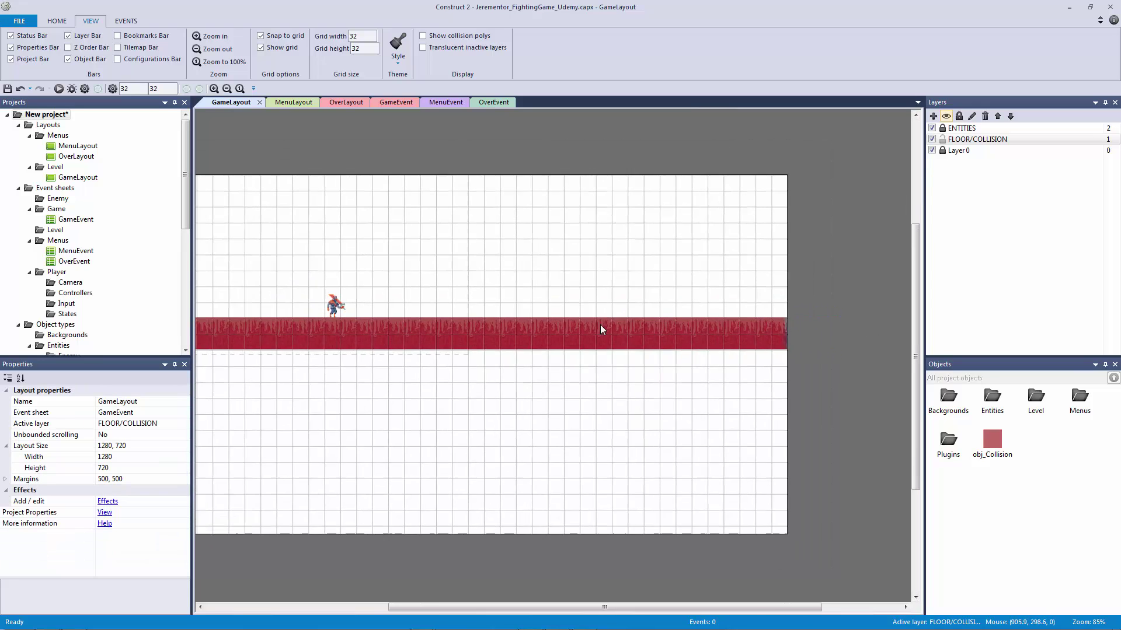
ctrl+scroll(718, 323, up, 1)
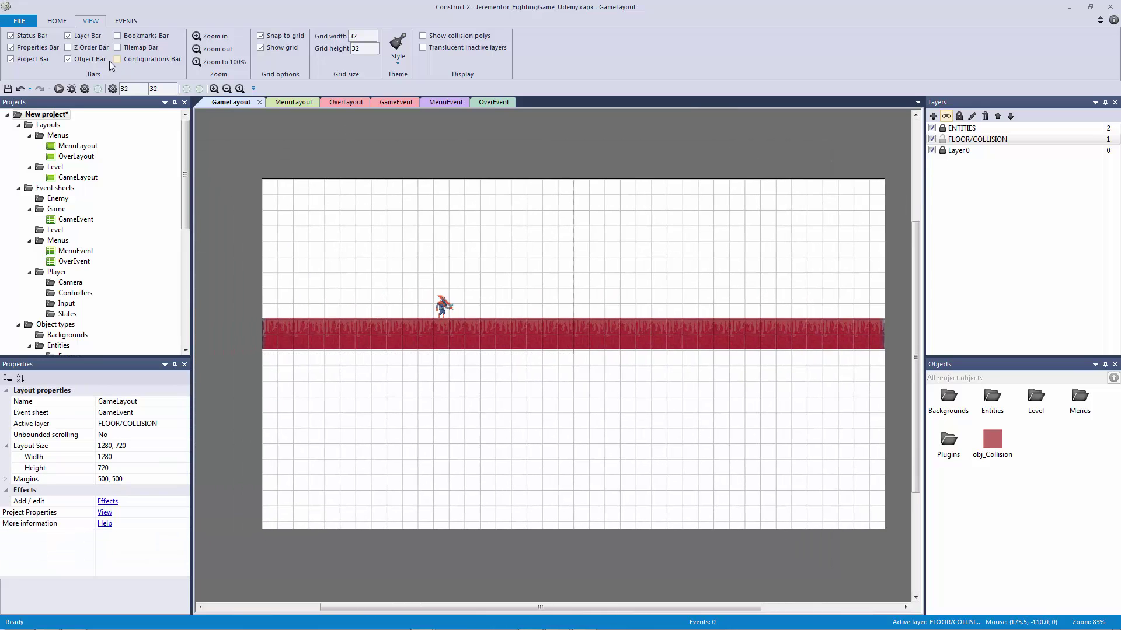
click(58, 89)
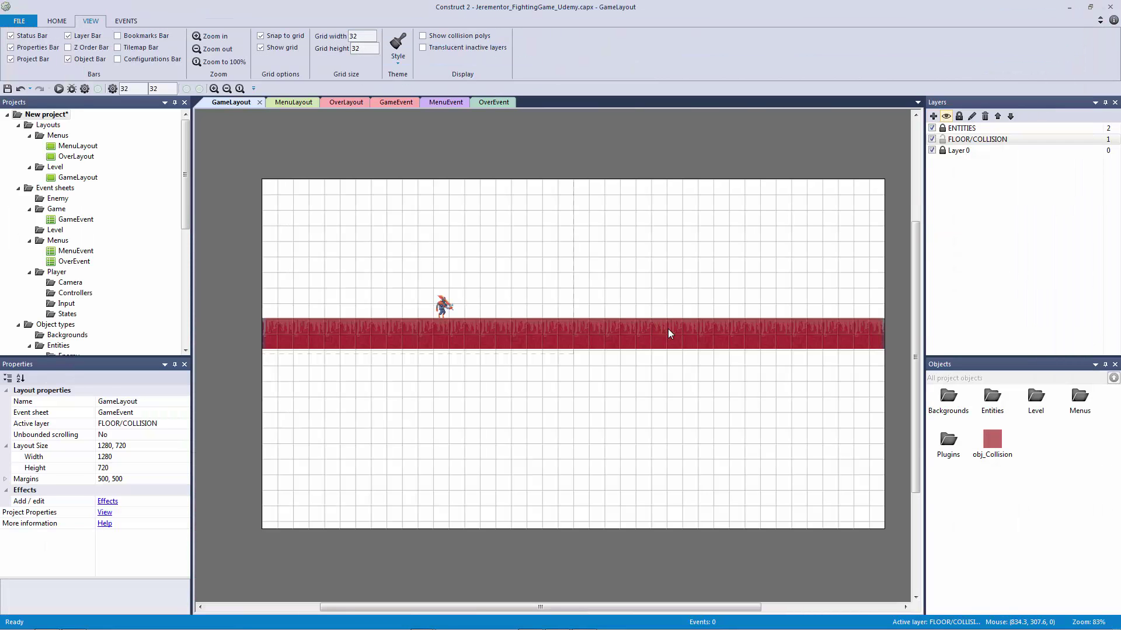
click(667, 328)
Add the Solid behavior to obj_Collision
scroll(181, 450, down, 2)
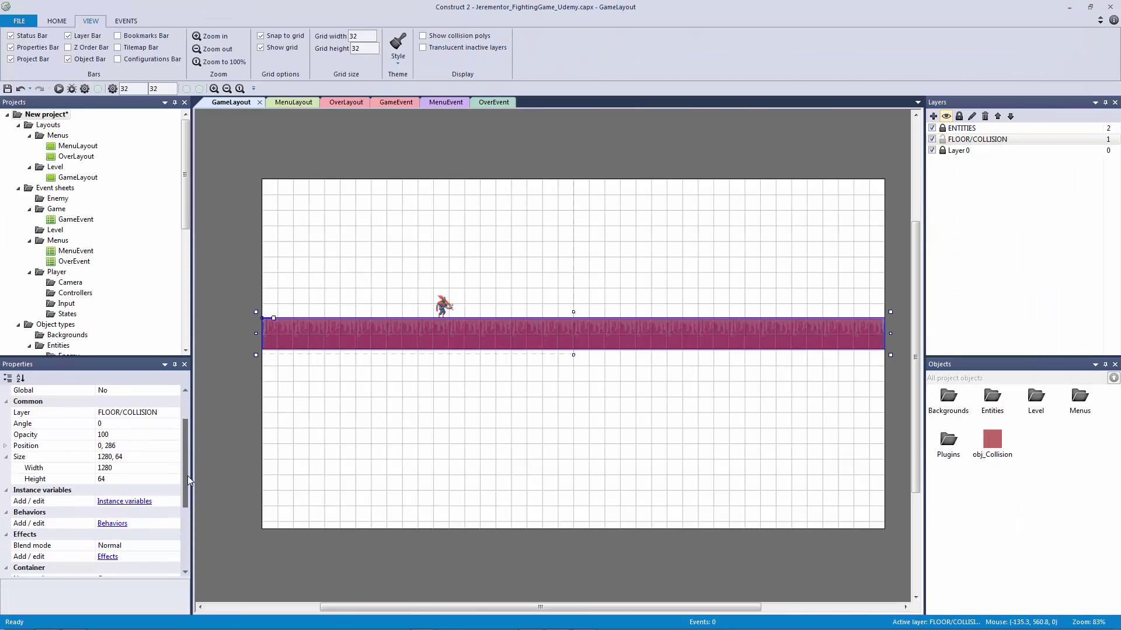
click(113, 524)
click(512, 333)
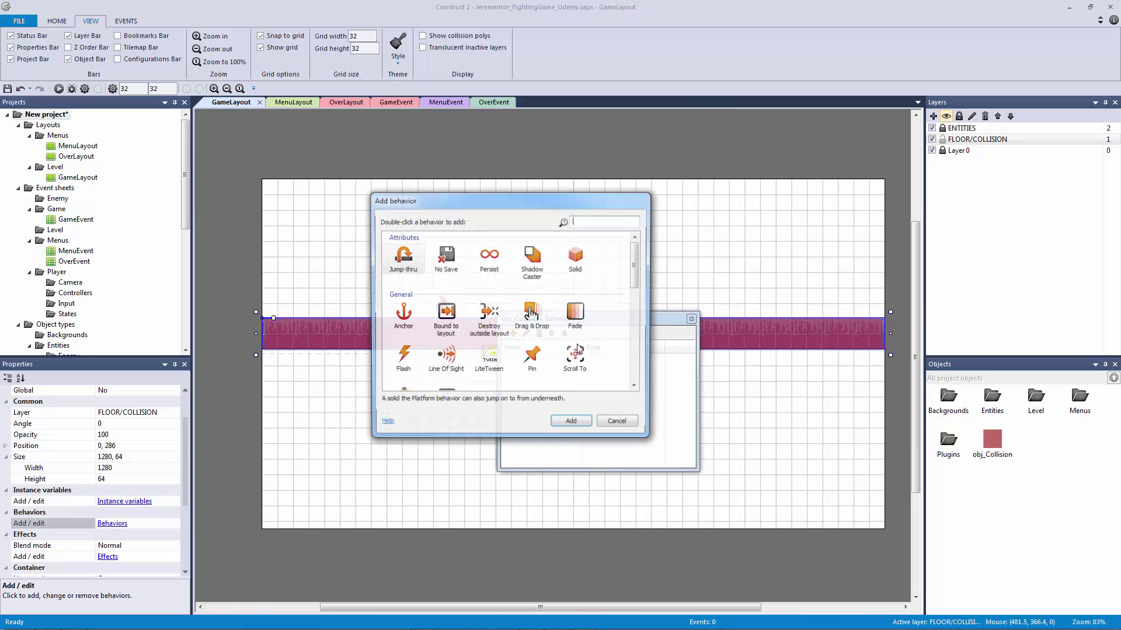
double_click(576, 259)
click(691, 320)
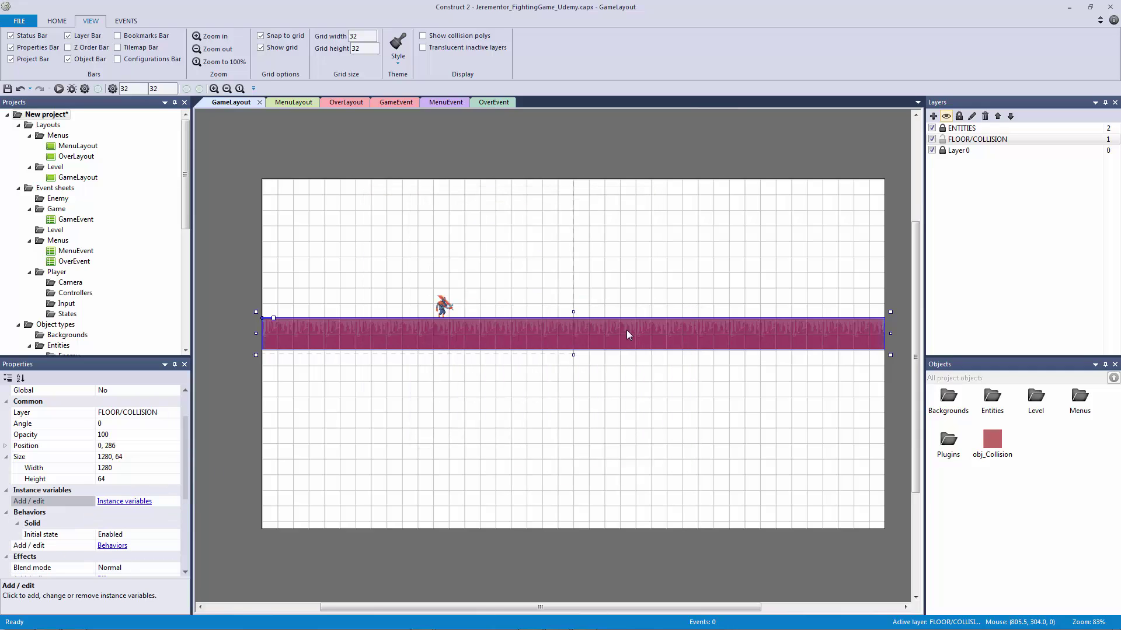
Set obj_Collision's Initial visibility to Invisible and deselect it
scroll(183, 462, down, 2)
scroll(175, 479, down, 4)
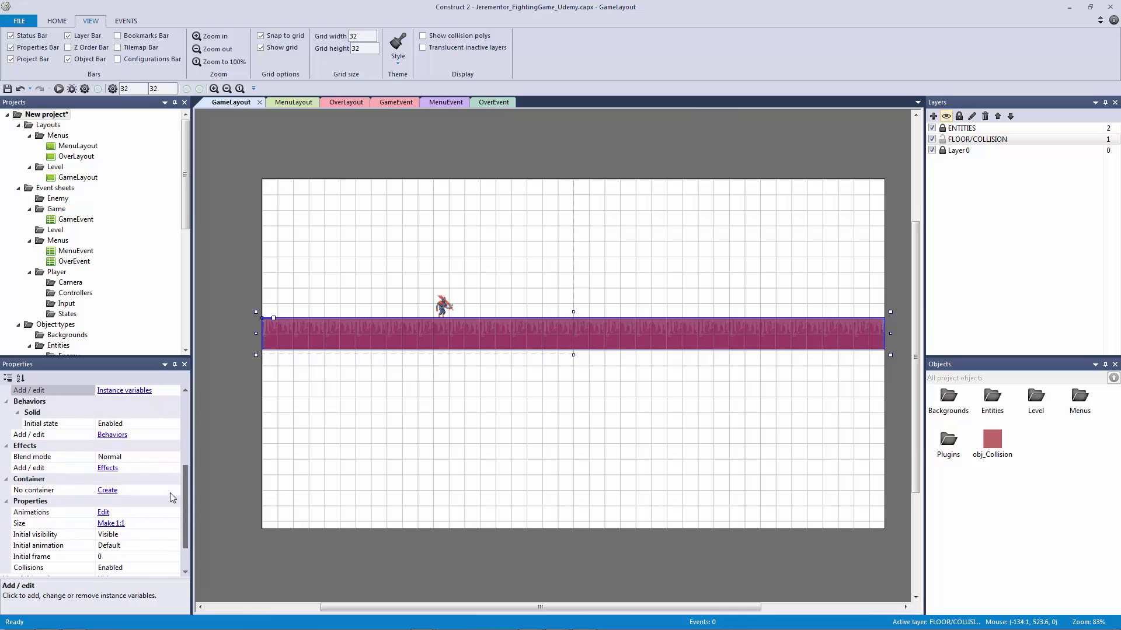
click(49, 525)
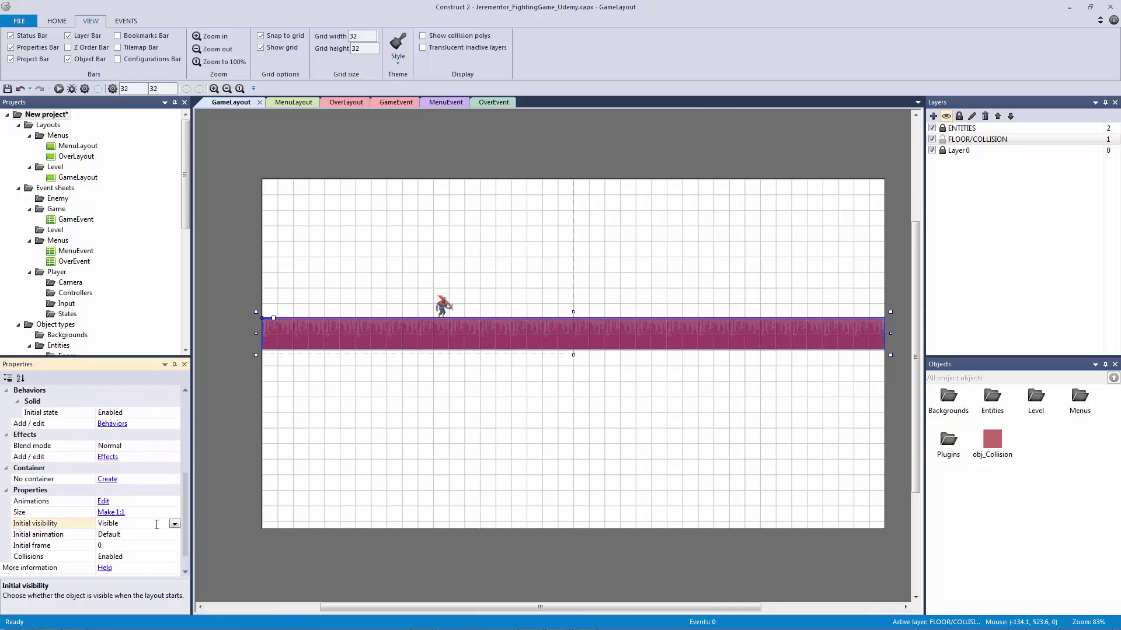
click(175, 523)
click(114, 544)
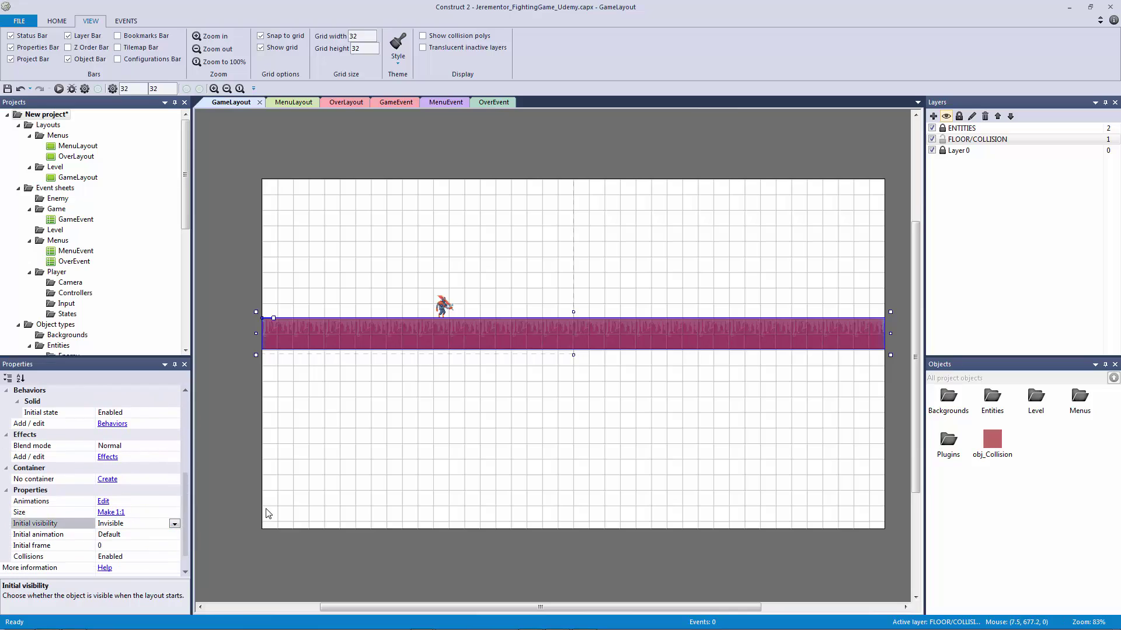
click(268, 514)
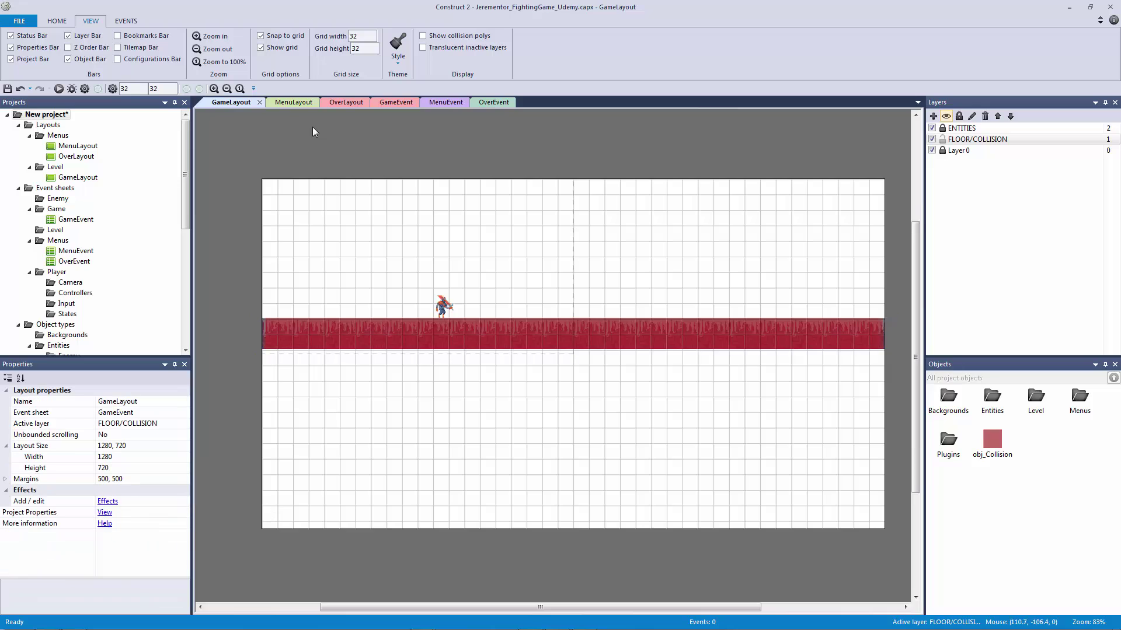
click(58, 88)
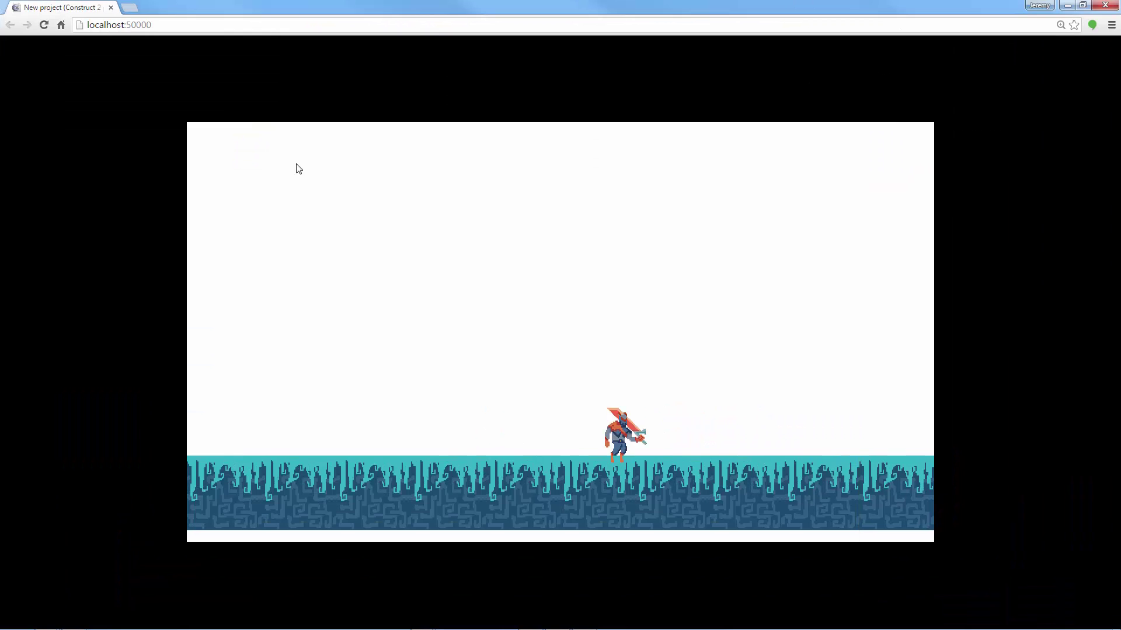
key(Left)
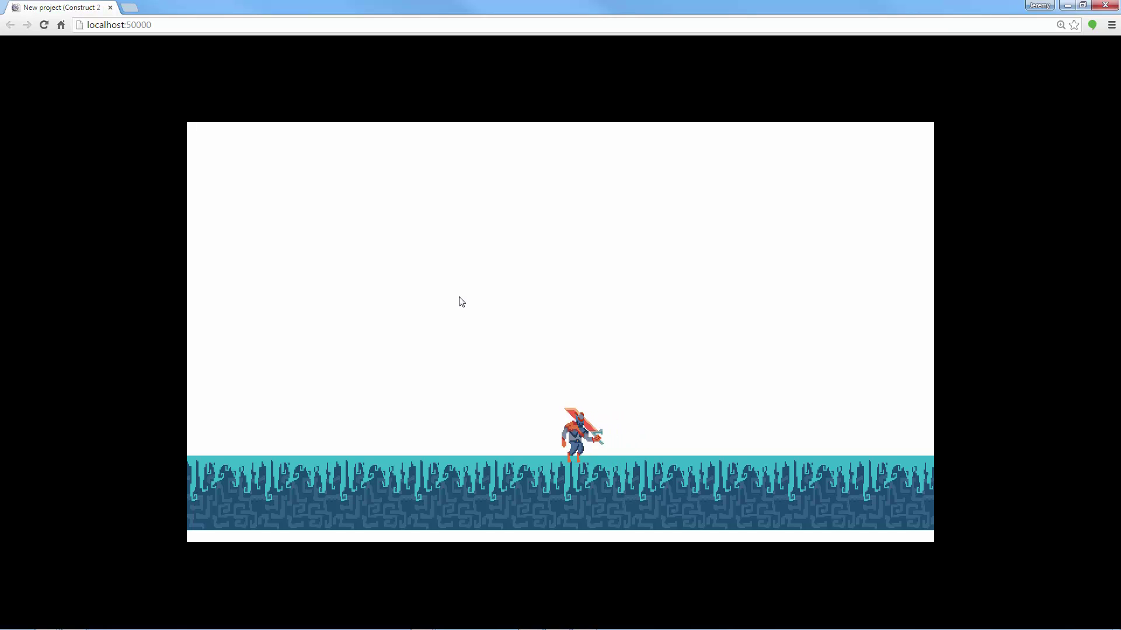
key(Right)
key(Left)
key(Right)
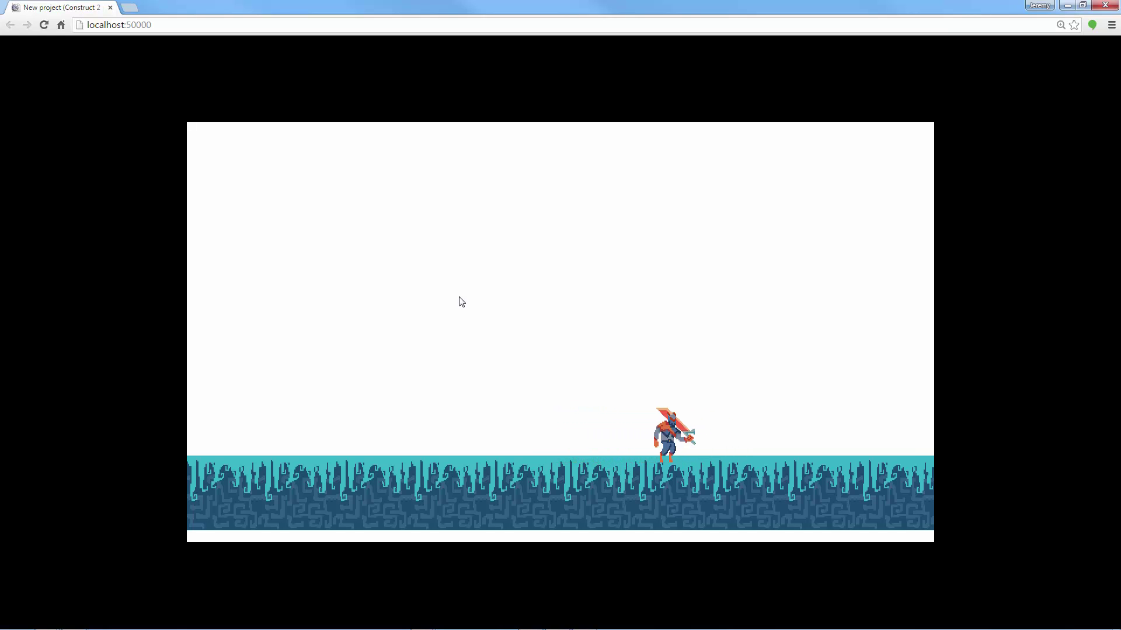
key(Left)
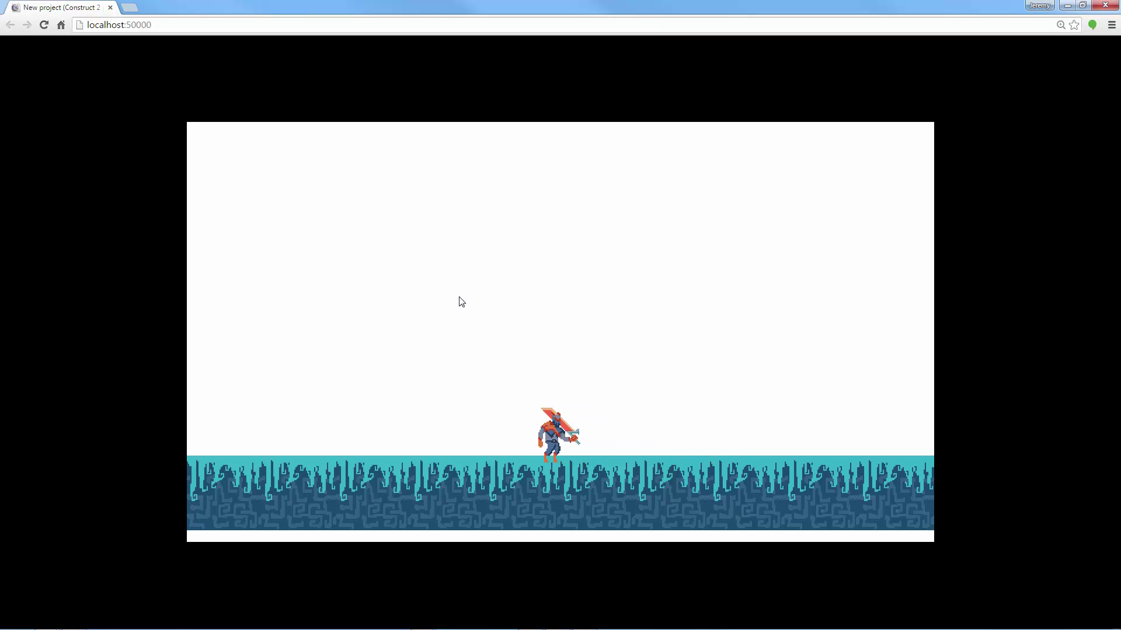
key(Right)
key(Left)
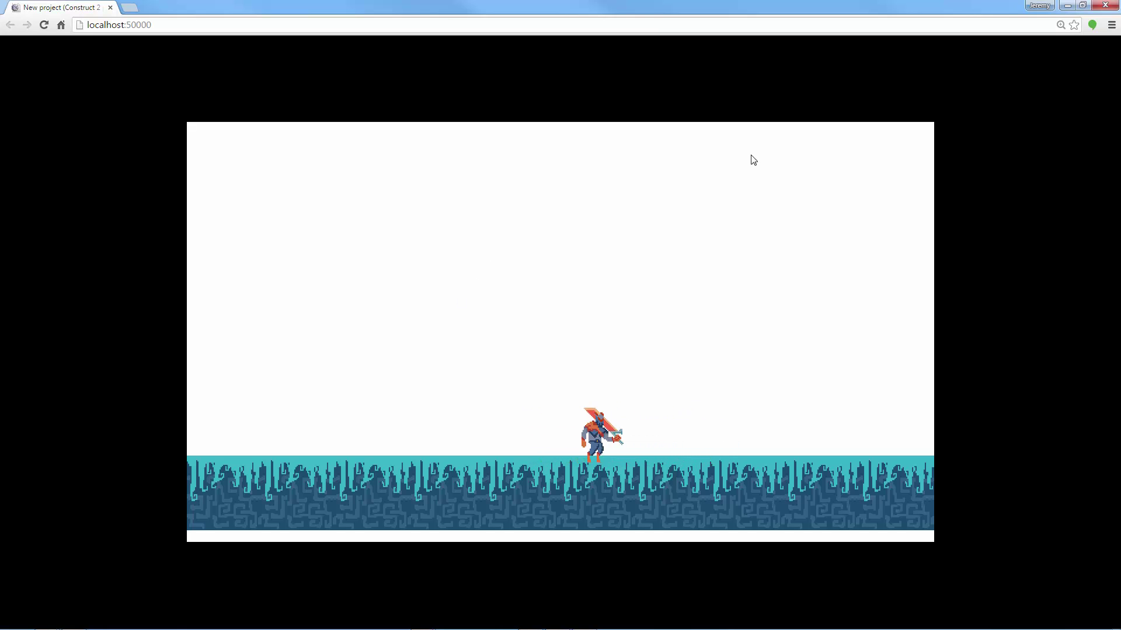
click(1104, 5)
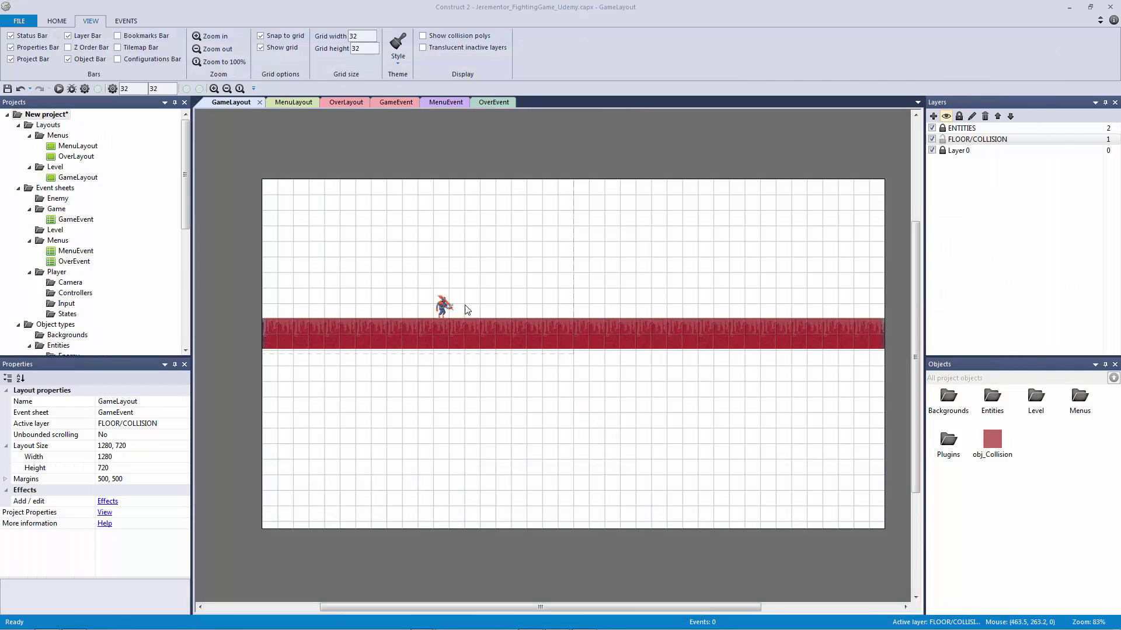
Move the obj_Collision object type into the Level folder
ctrl+scroll(492, 282, up, 3)
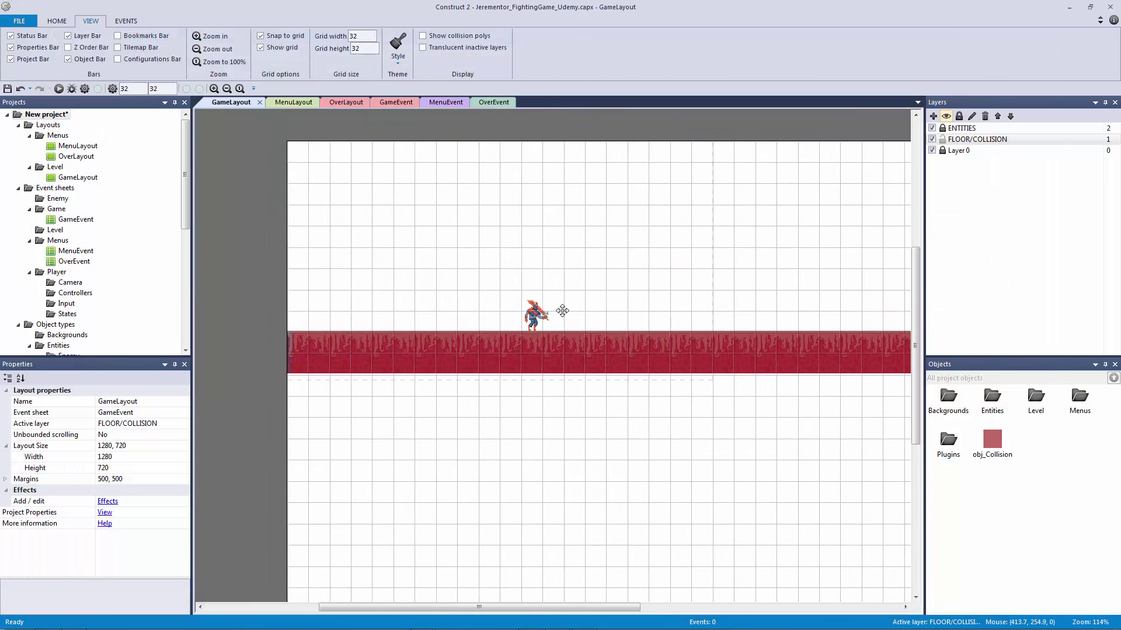
ctrl+scroll(563, 316, up, 2)
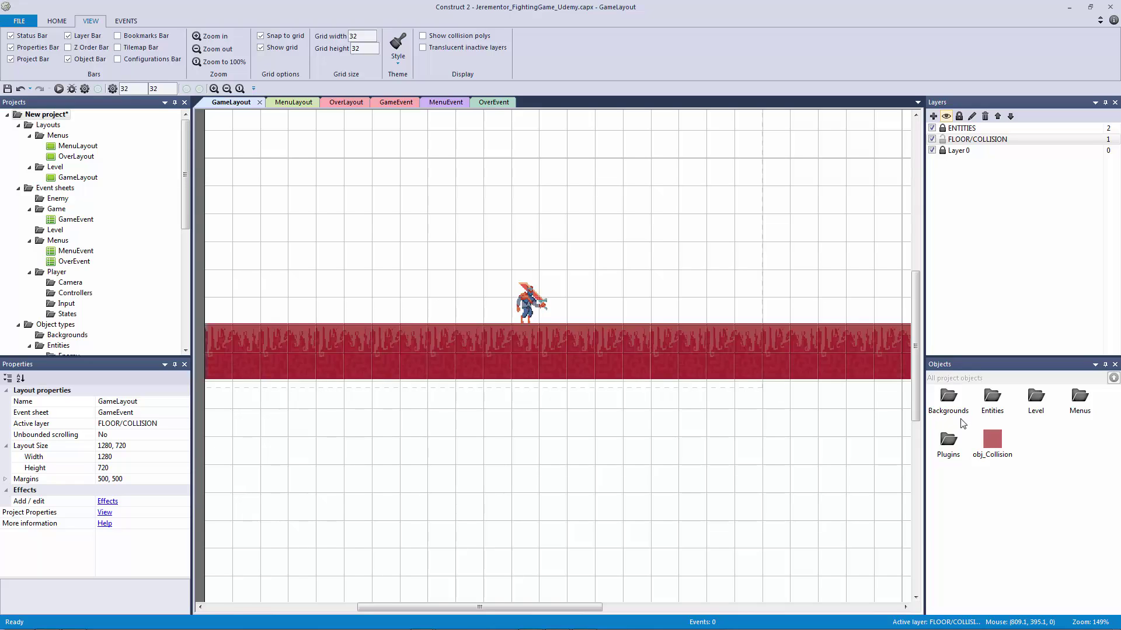
click(992, 443)
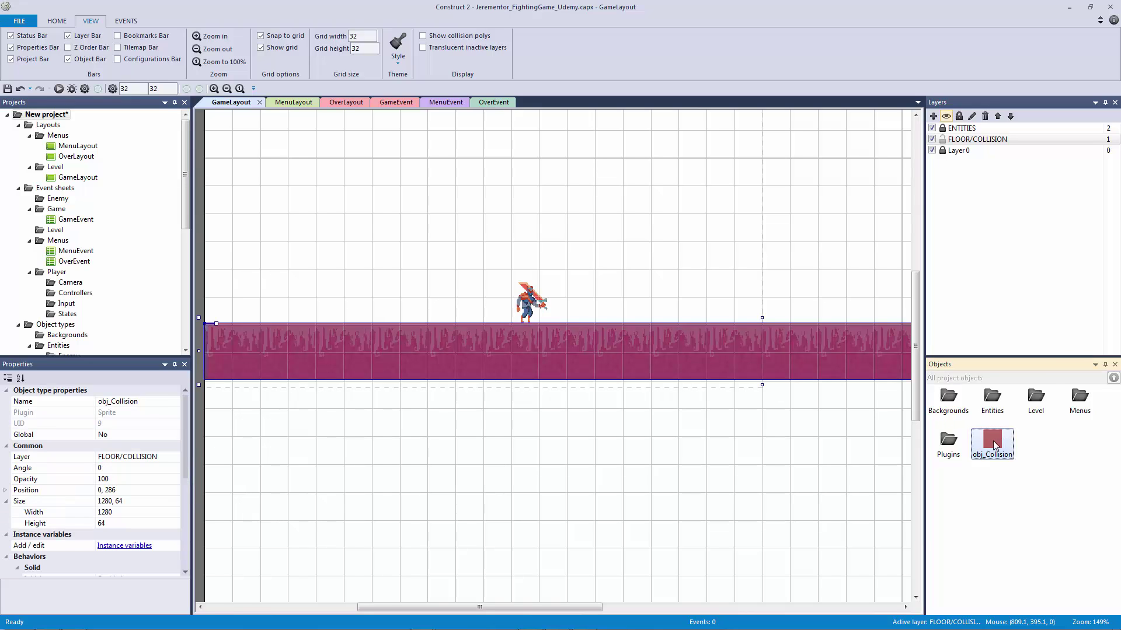
drag(994, 444, 1037, 404)
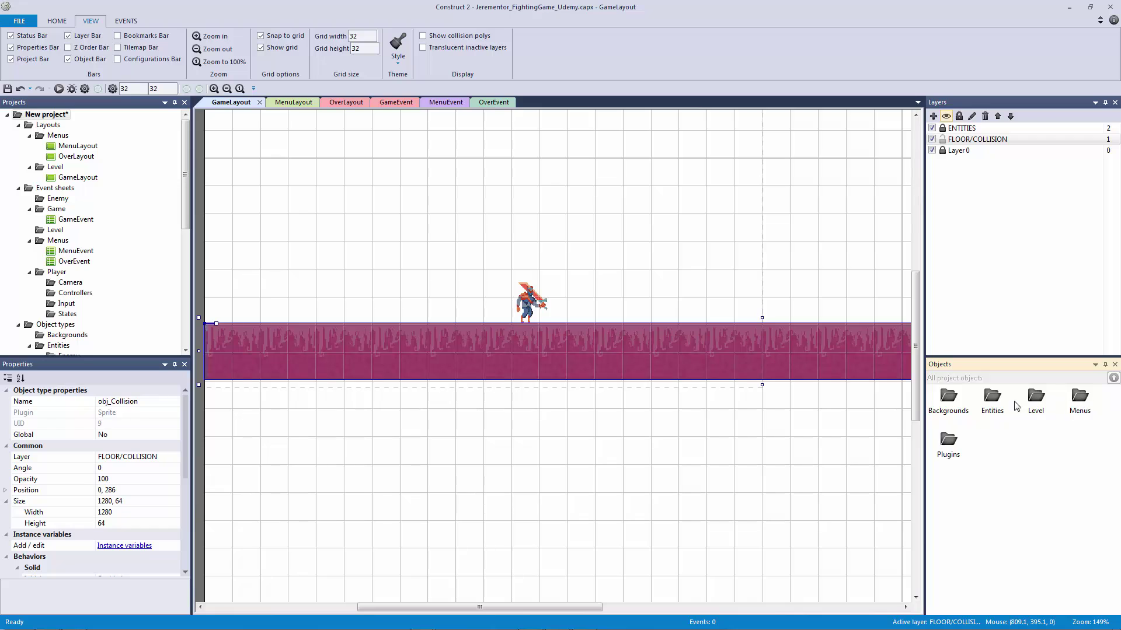
Open obj_Player's image from the Entities > Player folder
double_click(992, 403)
double_click(1032, 401)
double_click(947, 398)
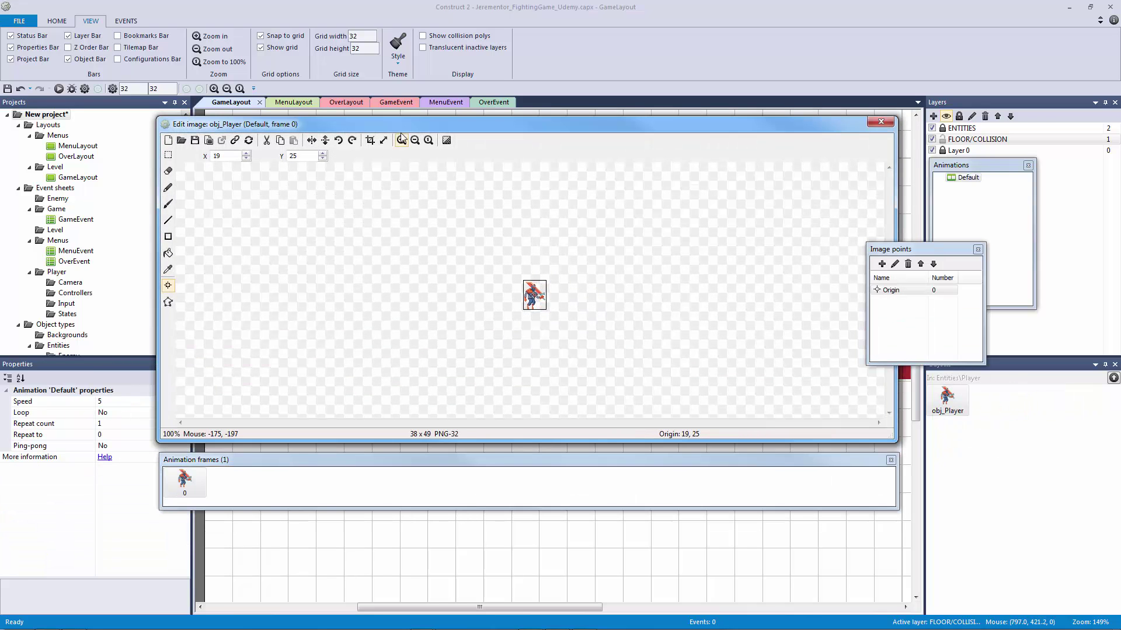
Zoom in and quick-assign obj_Player's origin to bottom centre (19, 49), then show its collision polygon
click(401, 141)
click(401, 140)
click(401, 140)
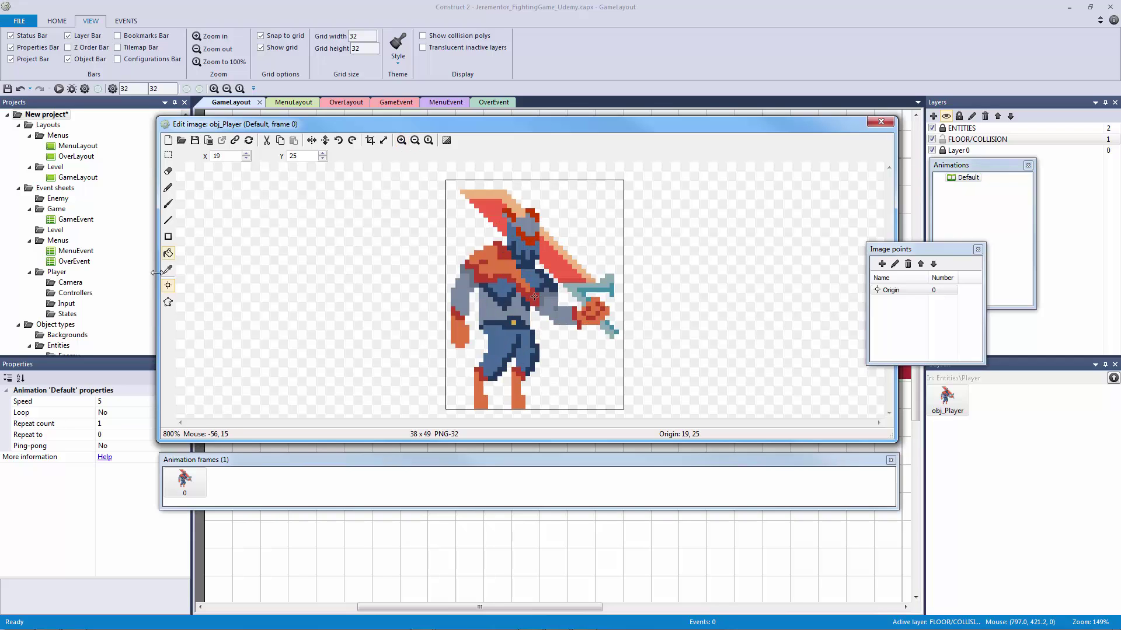
right_click(902, 291)
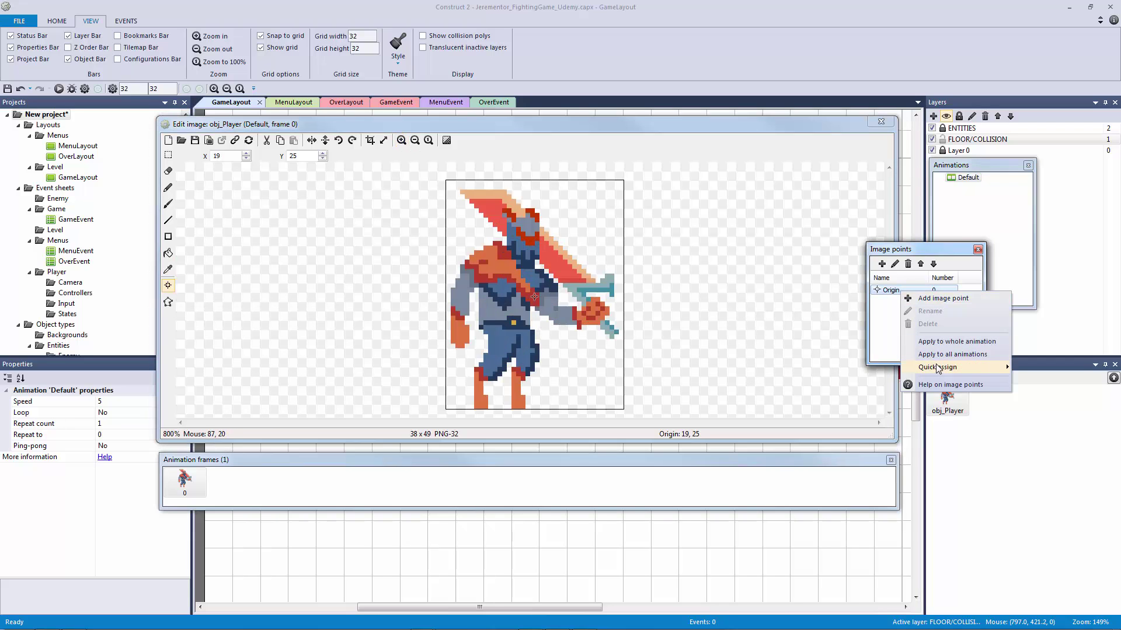
mouse_move(1002, 367)
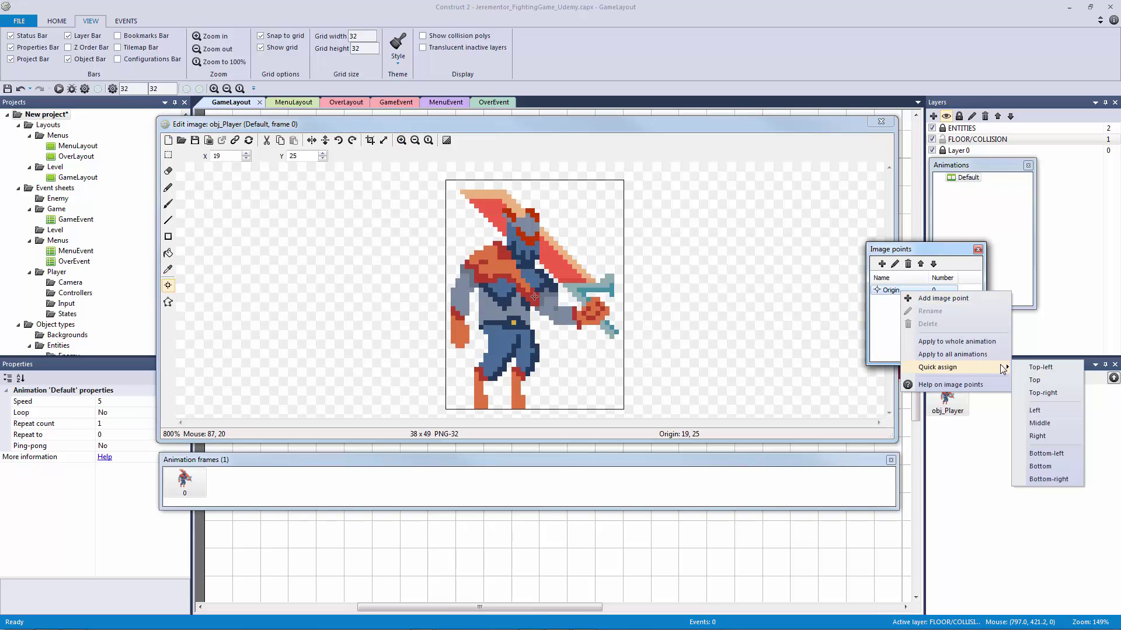
click(1056, 465)
click(168, 302)
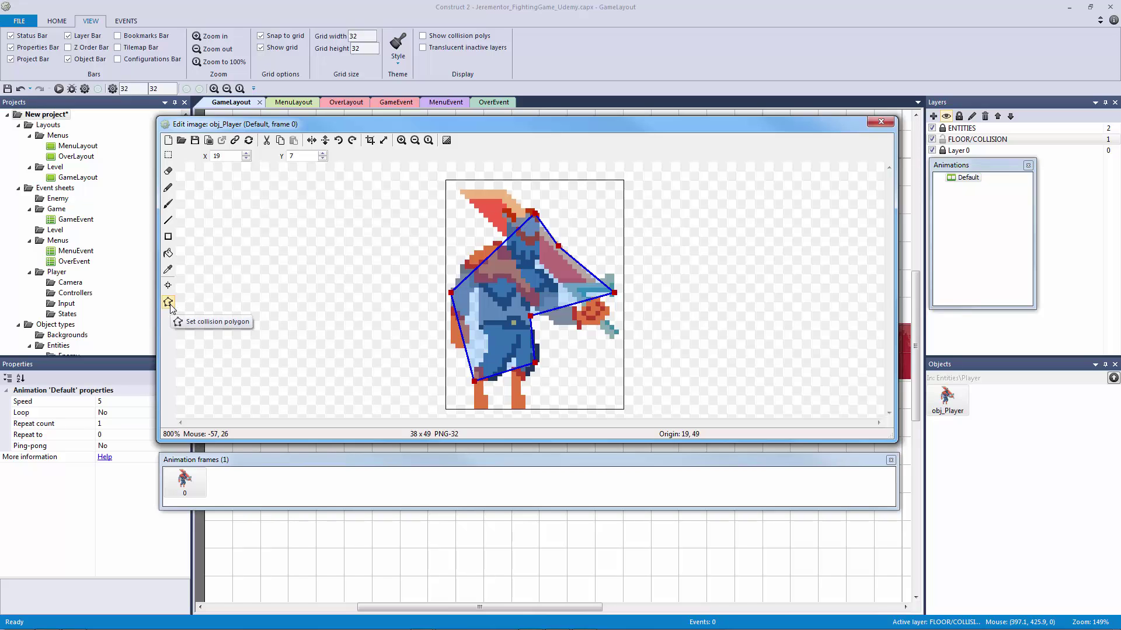
Reset obj_Player's collision polygon to its full 38 × 49 bounding box and close the image editor
drag(536, 213, 462, 190)
drag(564, 246, 503, 187)
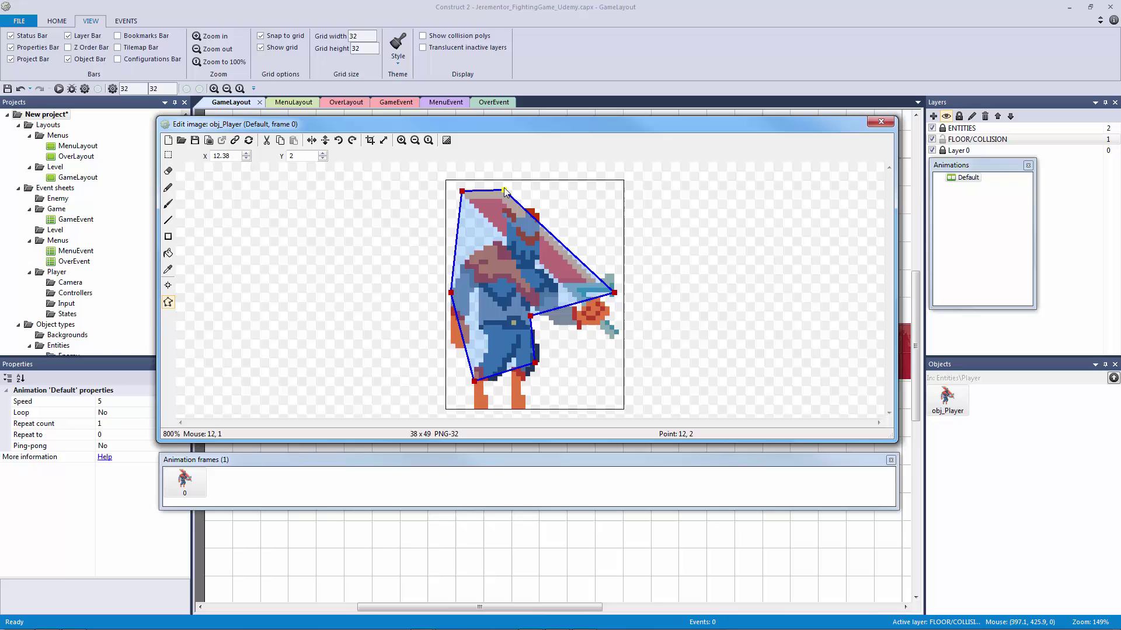
right_click(510, 255)
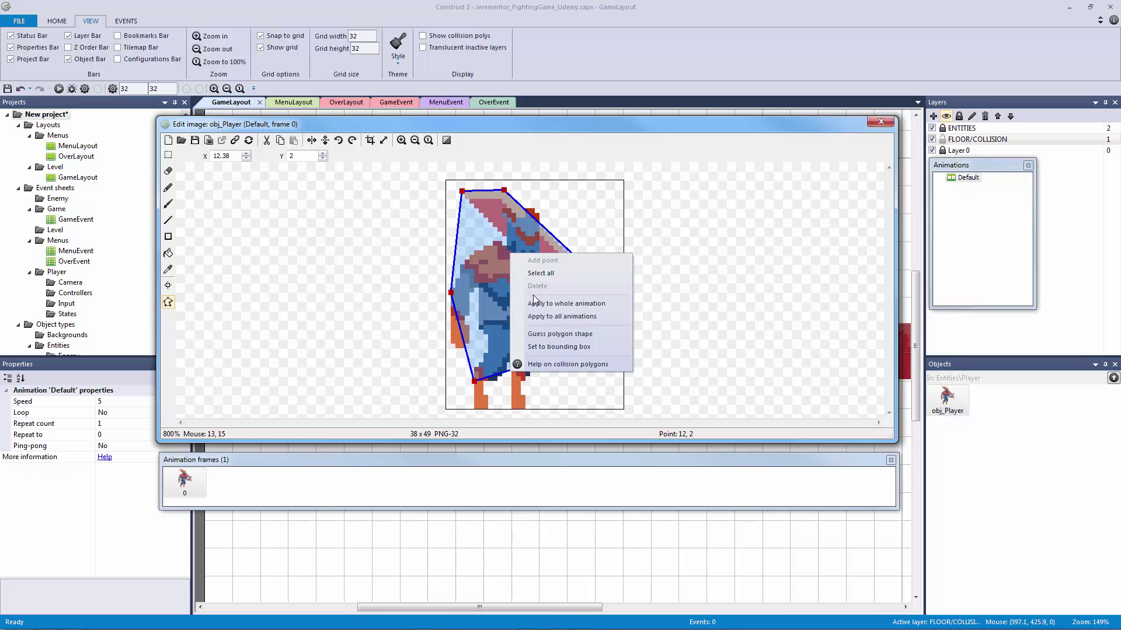
click(548, 346)
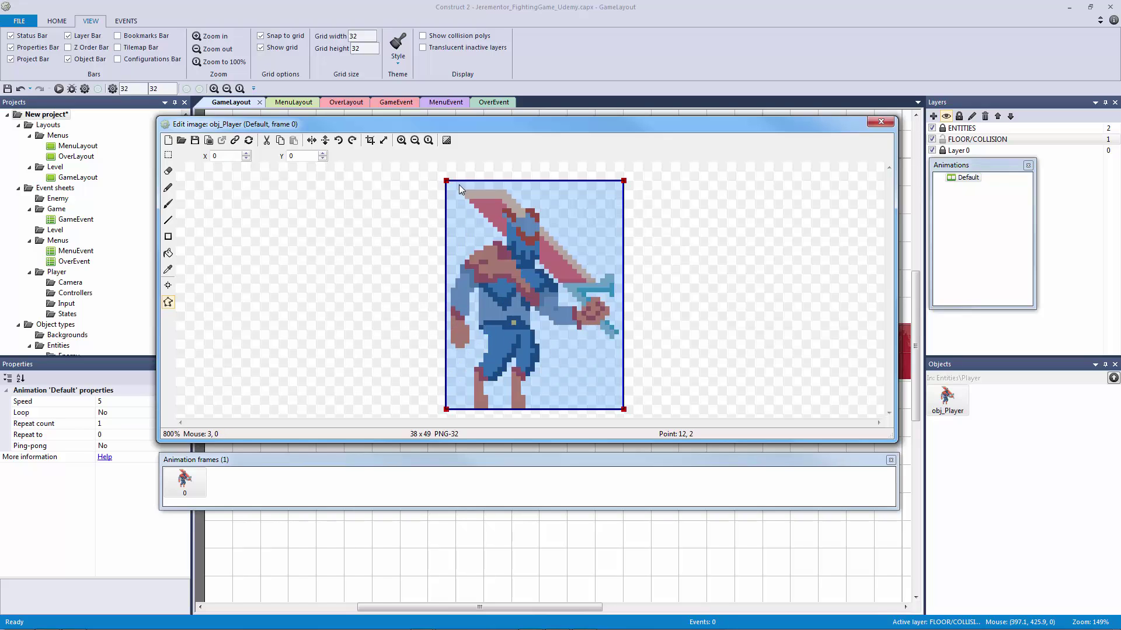
drag(447, 180, 460, 182)
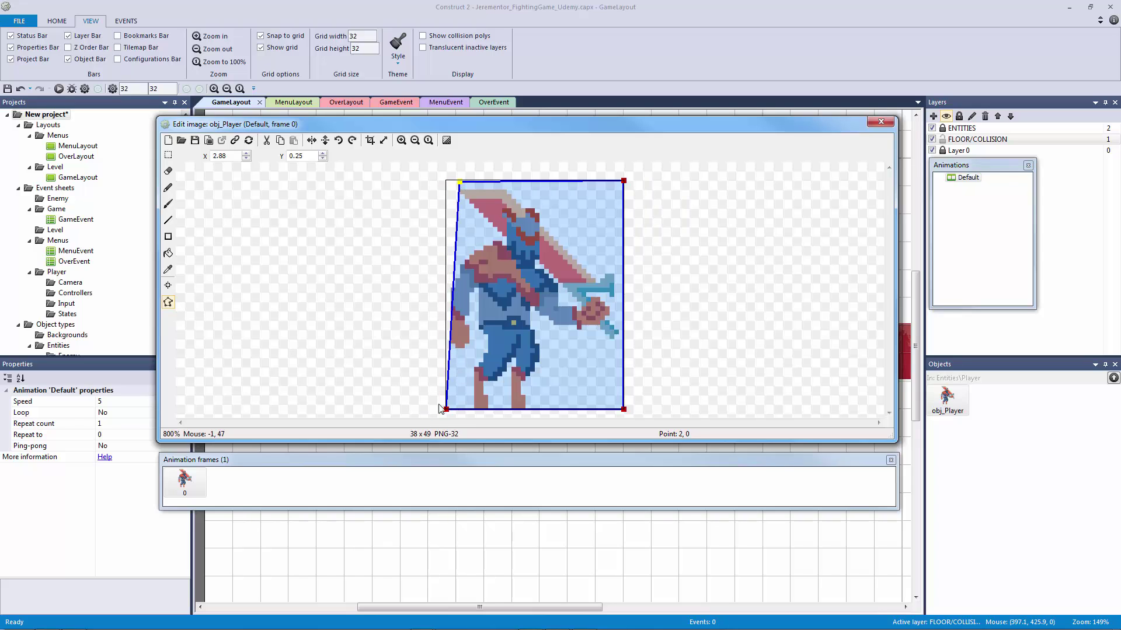
drag(447, 409, 465, 411)
right_click(520, 321)
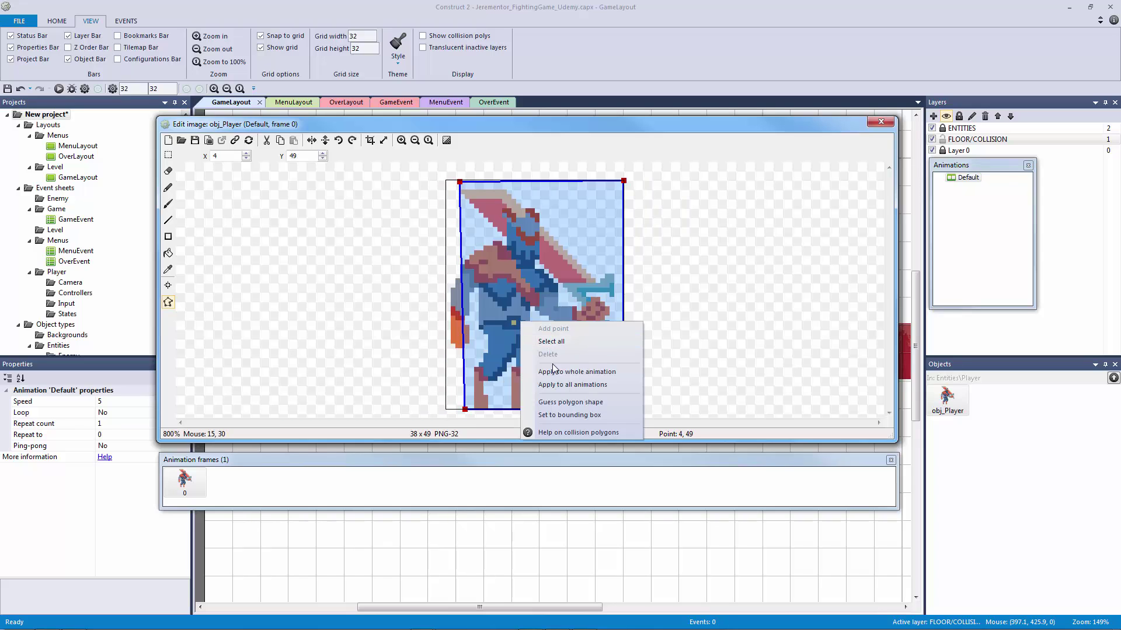
click(572, 413)
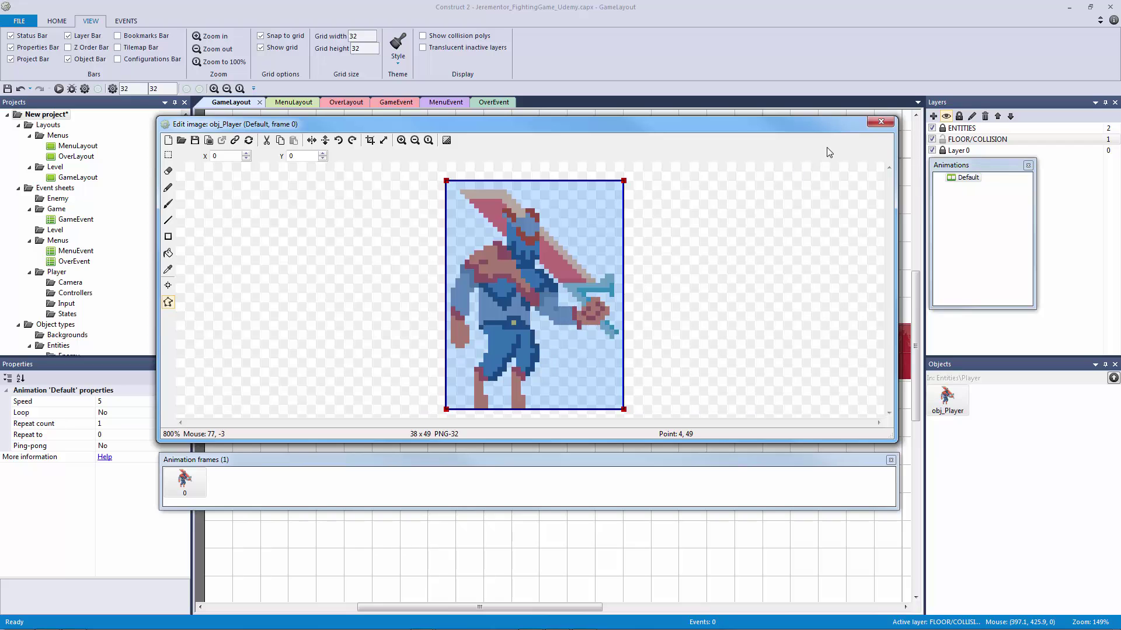
click(882, 122)
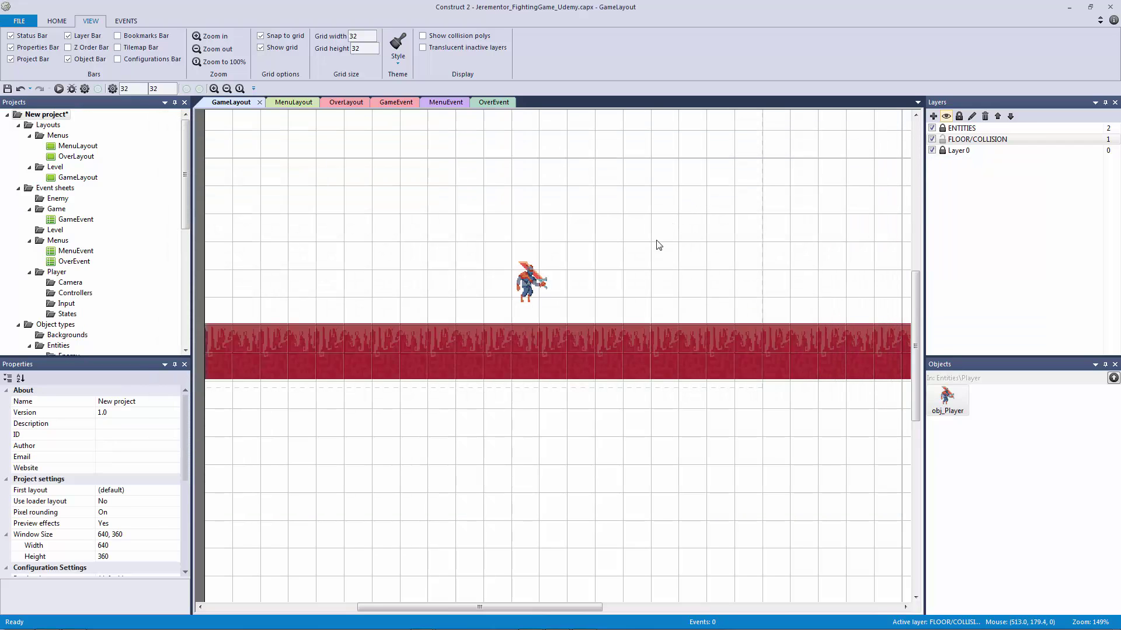
click(611, 232)
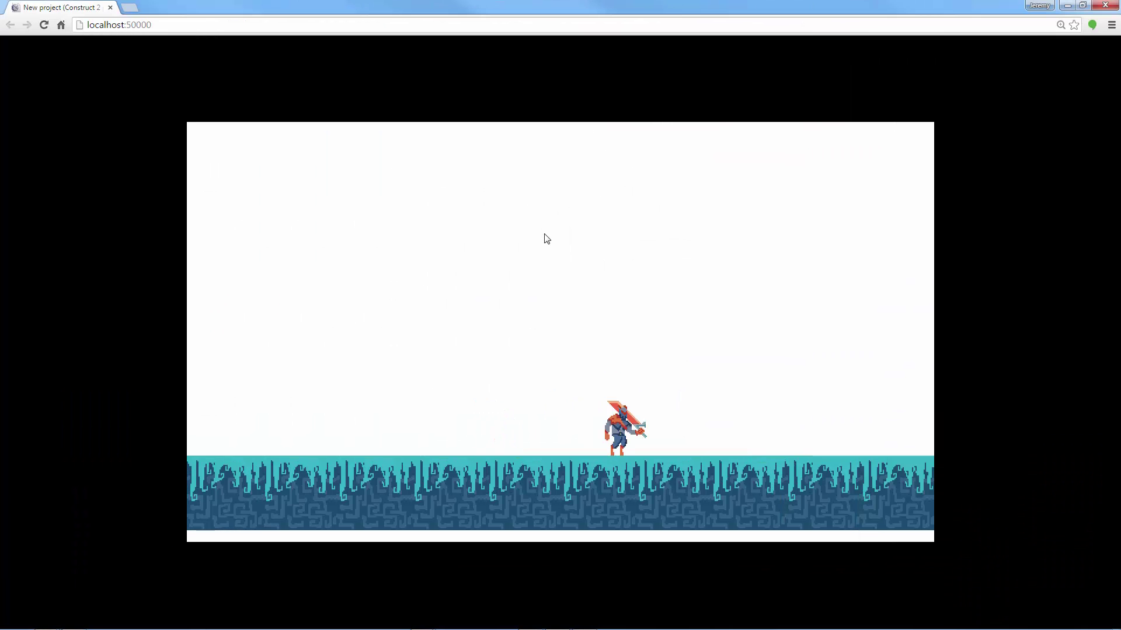
key(Right)
key(Left)
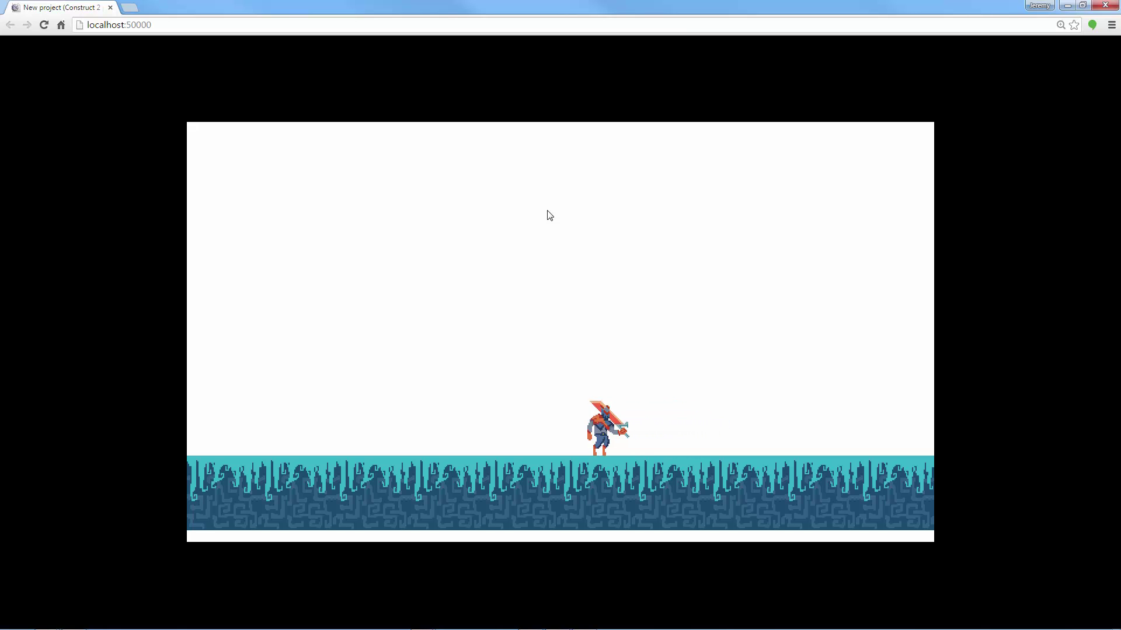
key(Right)
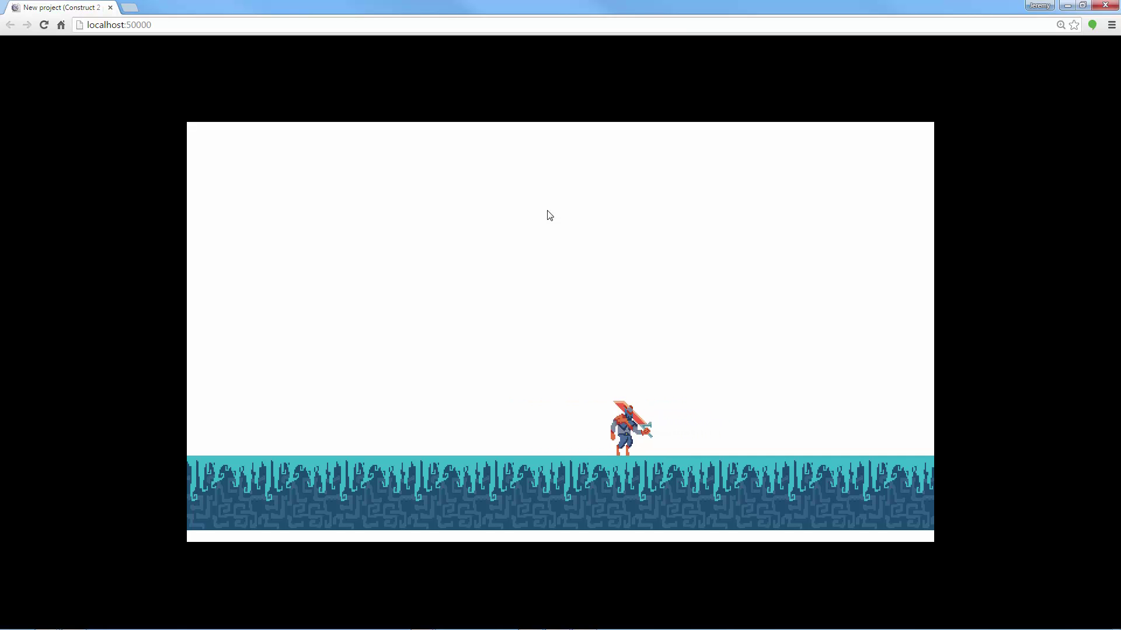
click(1097, 8)
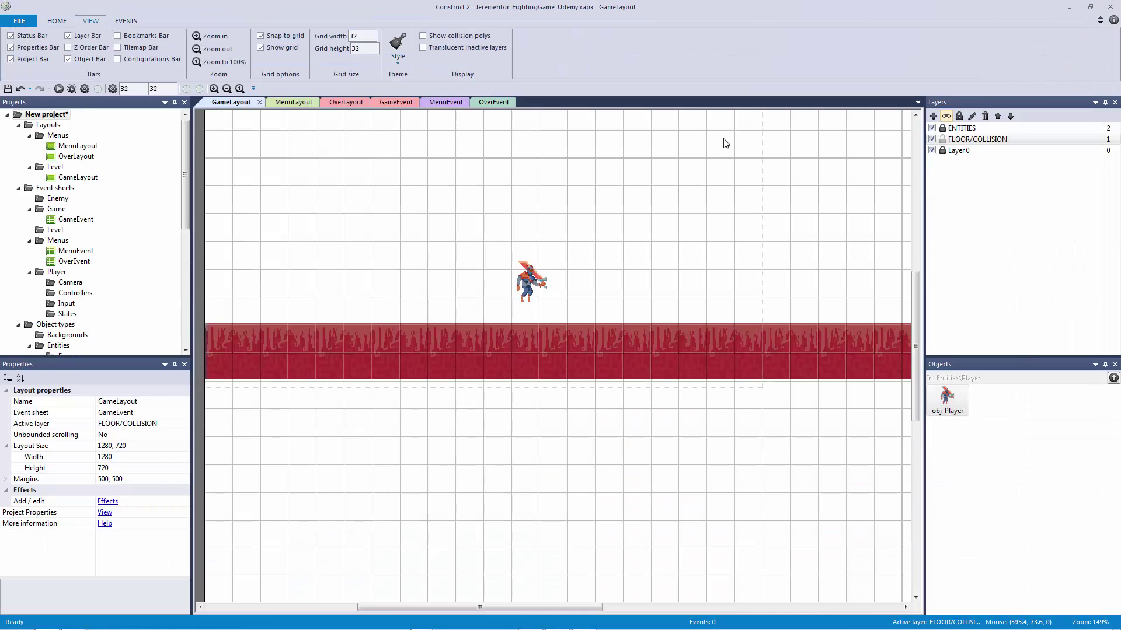